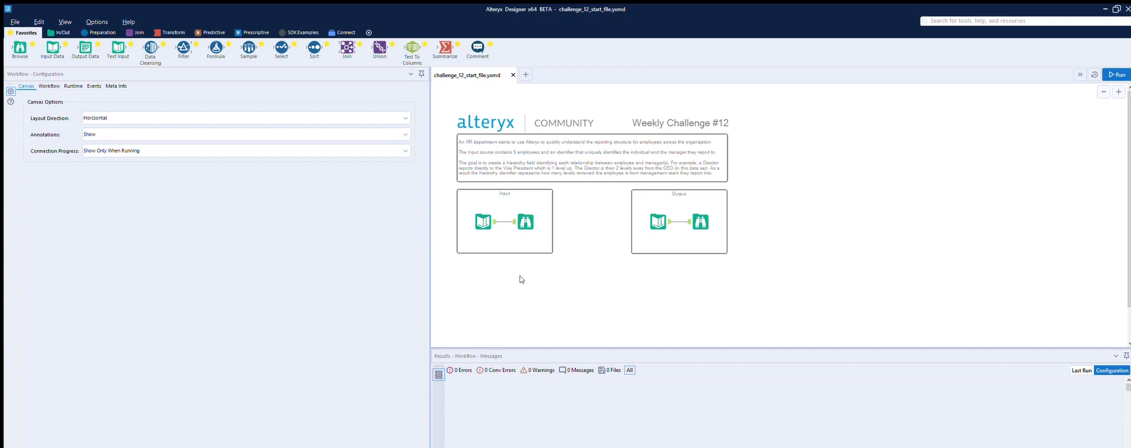
- Compare the employee and manager IDs in the input table with the hierarchy rows in the expected output table
{"action": "left_click", "coordinate": [491, 211]}
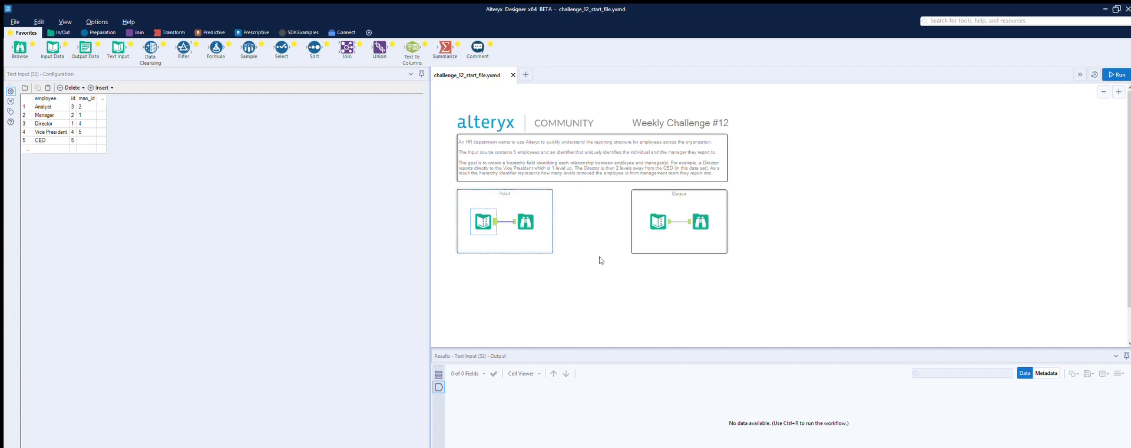
{"action": "left_click", "coordinate": [668, 210]}
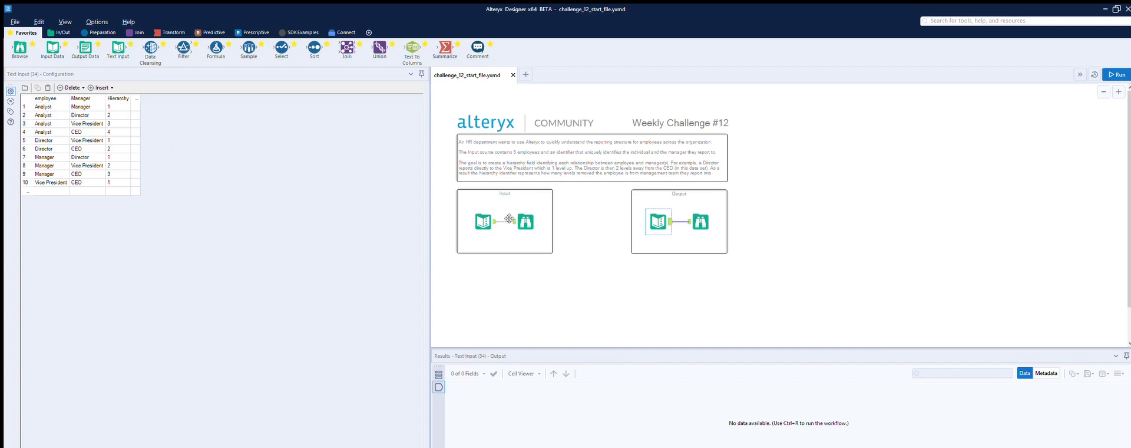
{"action": "left_click", "coordinate": [493, 212]}
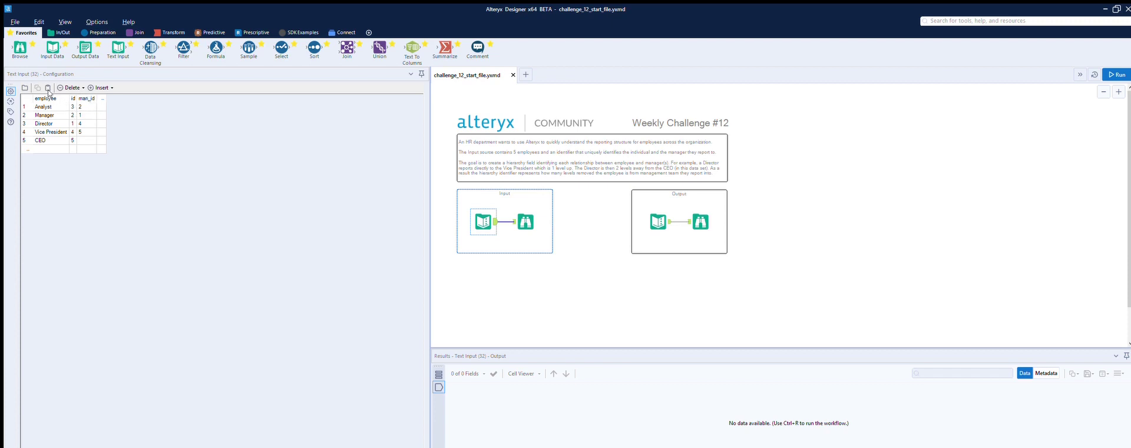
{"action": "left_click", "coordinate": [580, 156]}
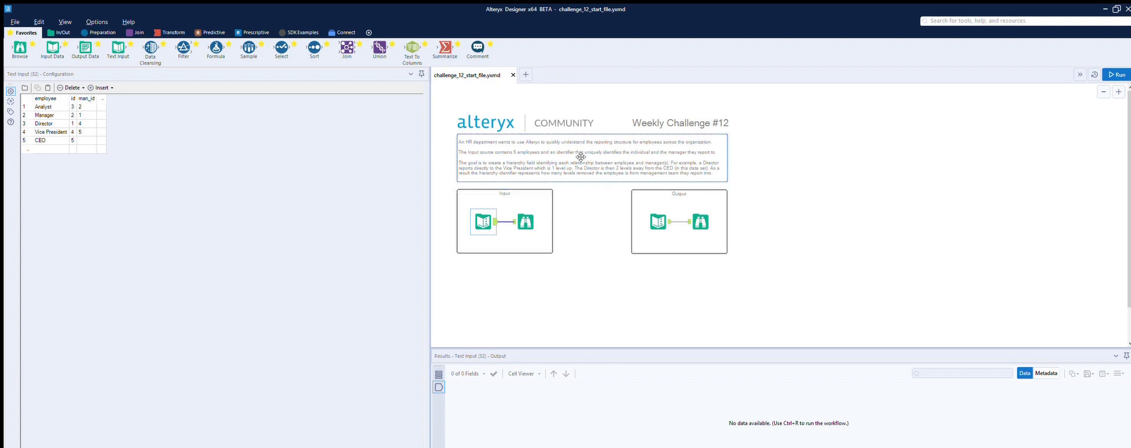
{"action": "left_click", "coordinate": [666, 213]}
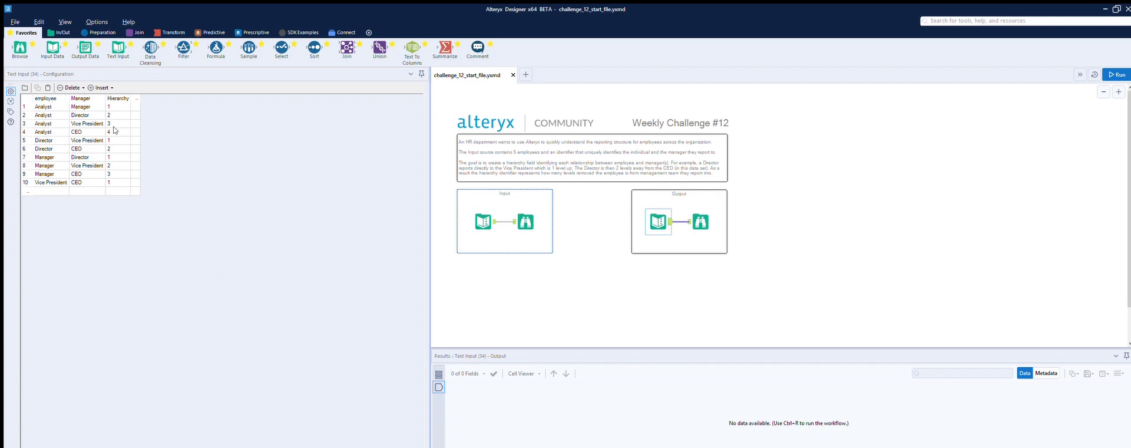
{"action": "left_click", "coordinate": [494, 211]}
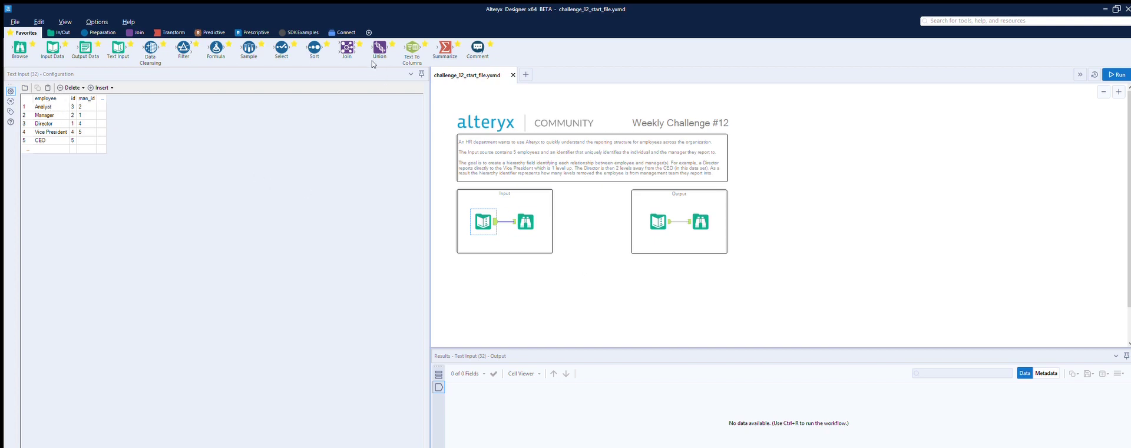
- Add a Join tool below the Input container and feed the input table into both its left and right inputs
{"action": "left_click_drag", "start_coordinate": [346, 47], "coordinate": [565, 284]}
{"action": "left_click_drag", "start_coordinate": [497, 221], "coordinate": [552, 279]}
{"action": "left_click_drag", "start_coordinate": [497, 222], "coordinate": [546, 287]}
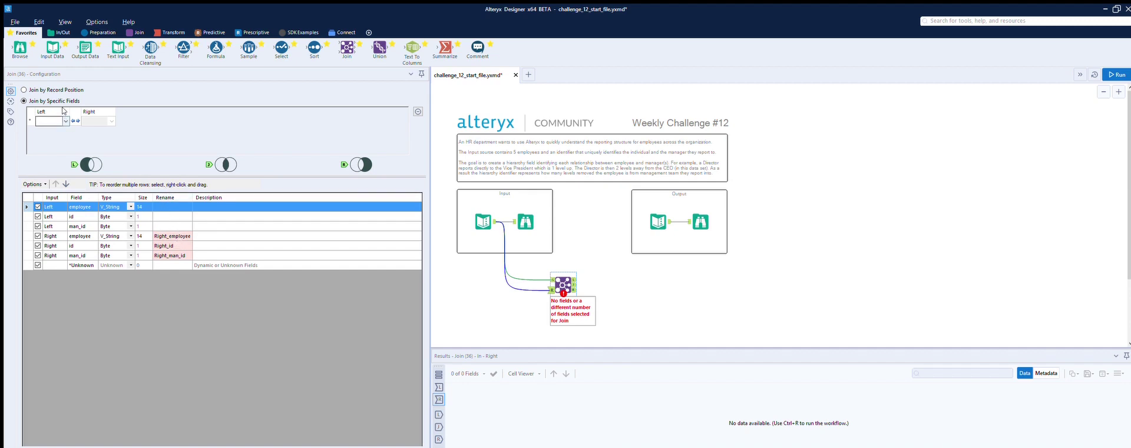
- Set the Join to match the left man_id field with the right id field
{"action": "left_click", "coordinate": [53, 134]}
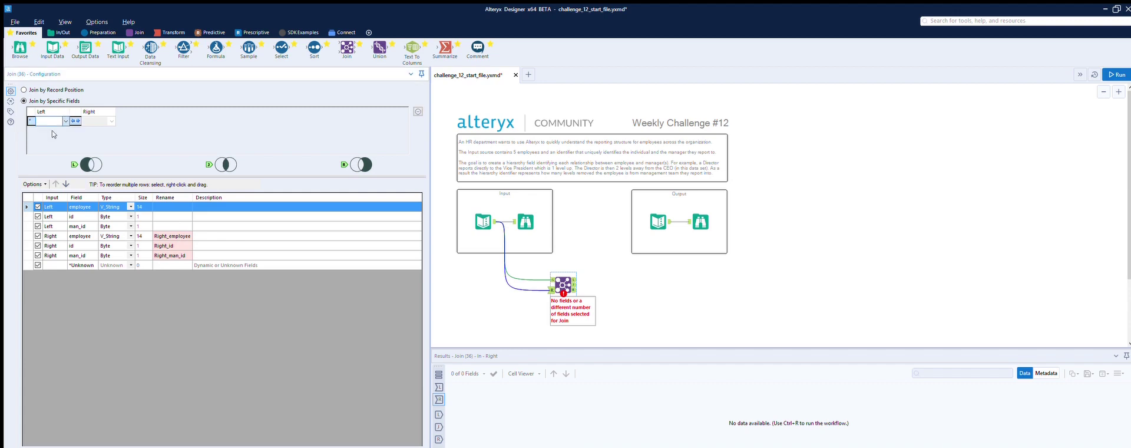
{"action": "key", "text": "m"}
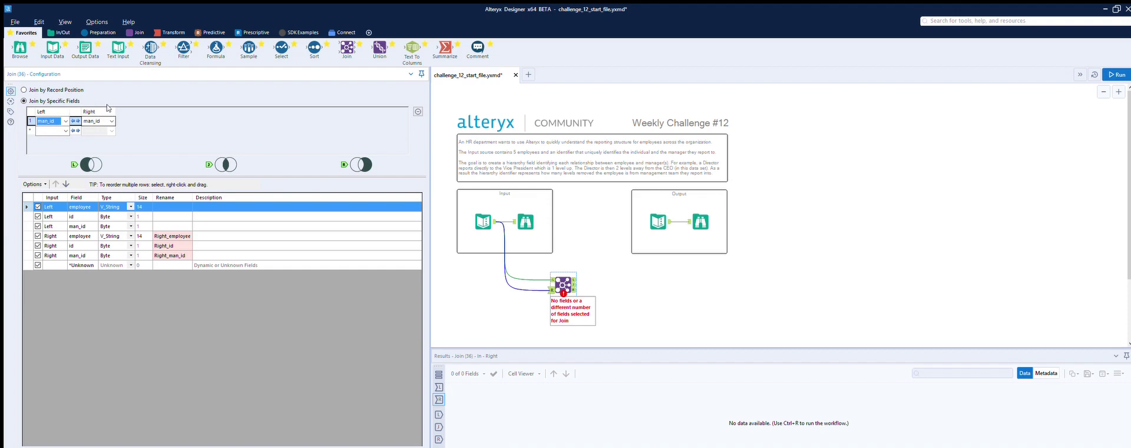
{"action": "left_click", "coordinate": [109, 120]}
{"action": "key", "text": "i"}
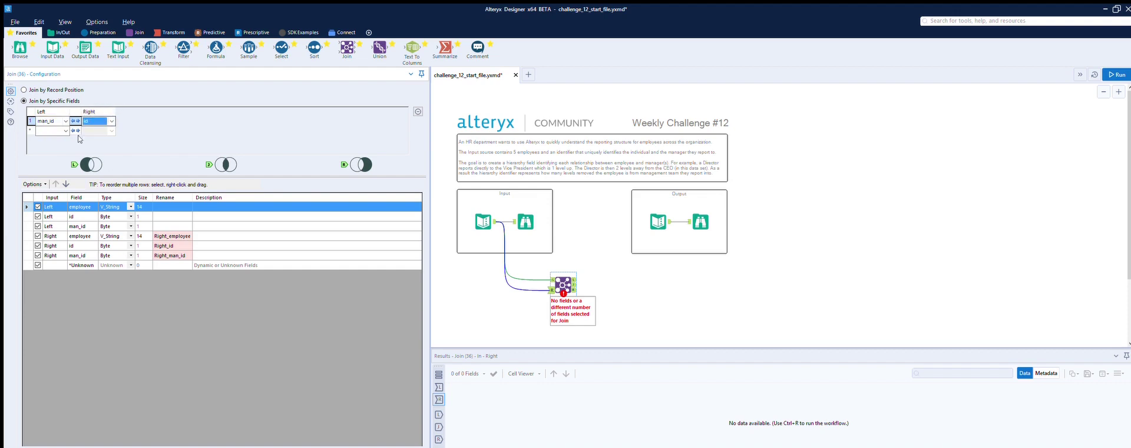
- Exclude left man_id, right employee and right id from the Join output, and clear the rename on the right man_id
{"action": "left_click", "coordinate": [38, 226]}
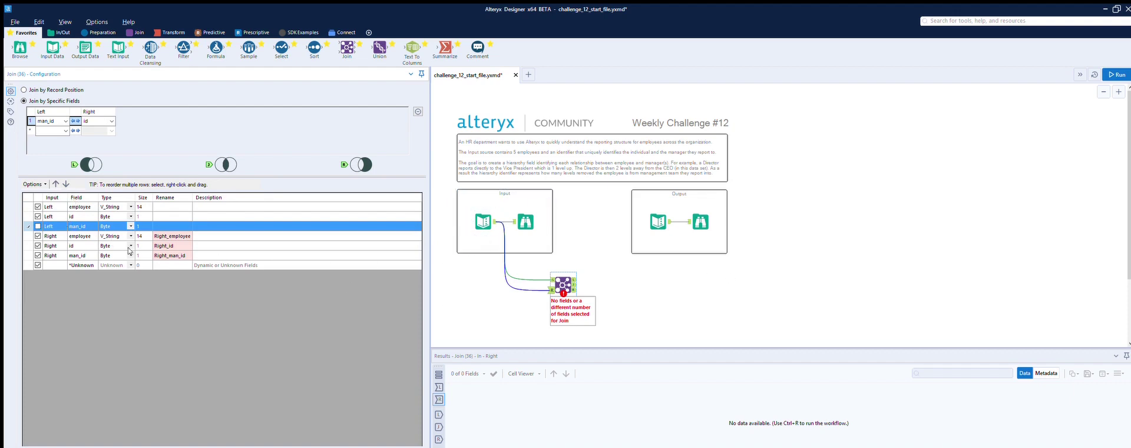
{"action": "left_click", "coordinate": [173, 255]}
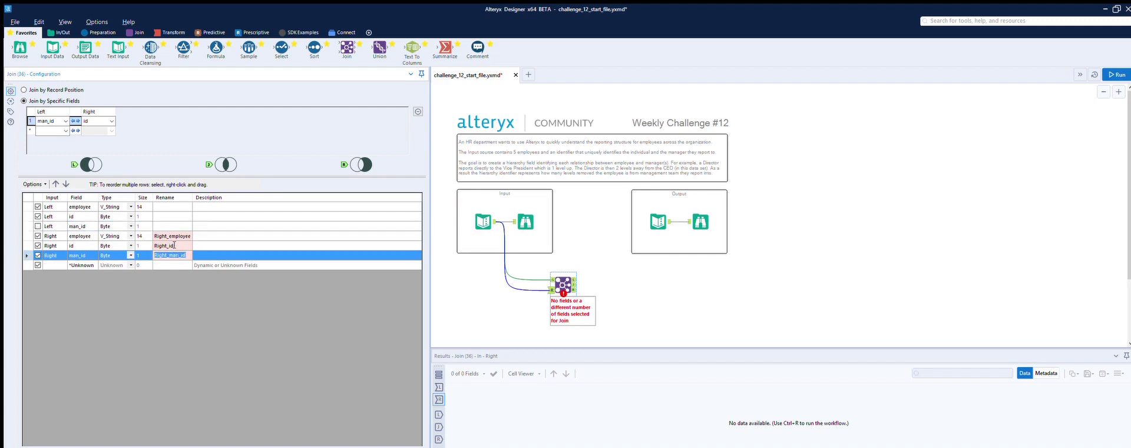
{"action": "type", "text": "ma"}
{"action": "left_click", "coordinate": [28, 236]}
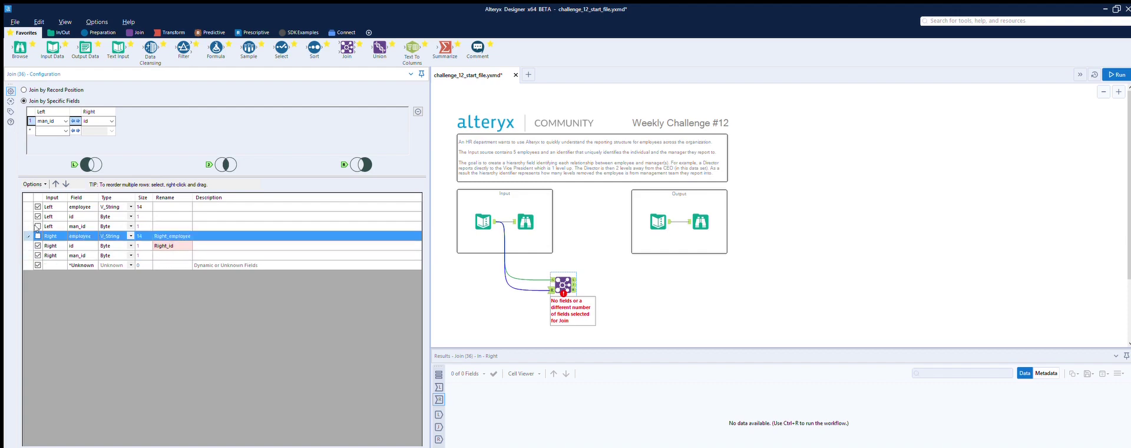
{"action": "left_click", "coordinate": [37, 245]}
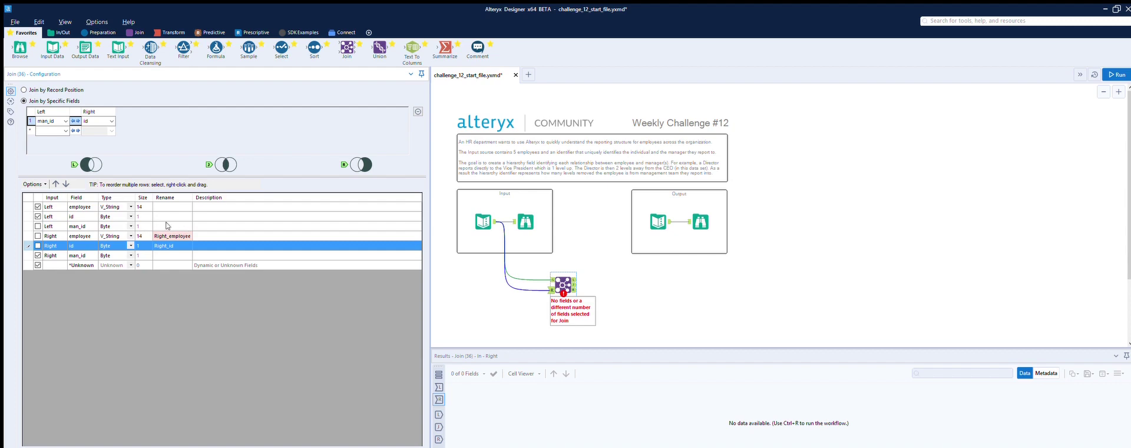
{"action": "left_click", "coordinate": [38, 235]}
- Run the workflow and compare the Join's matched records with the original input table
{"action": "left_click", "coordinate": [1121, 71]}
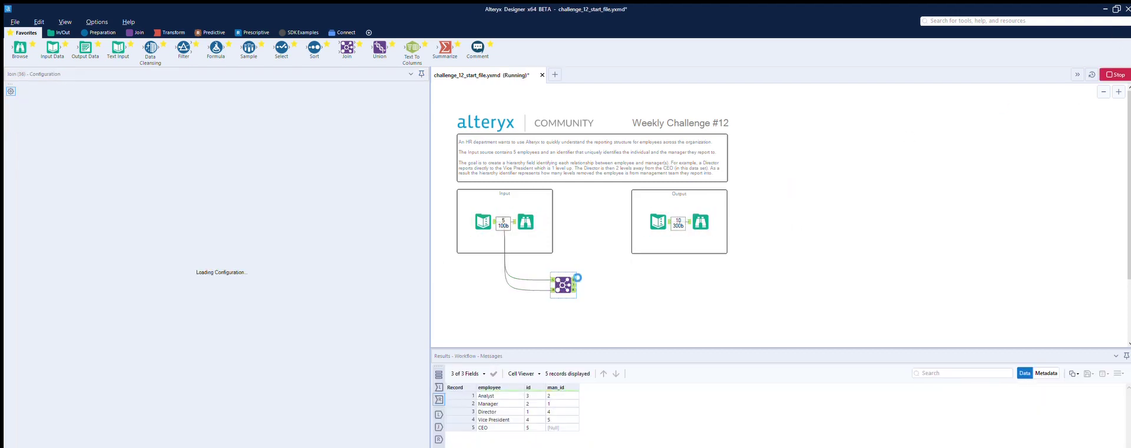
{"action": "left_click", "coordinate": [575, 285]}
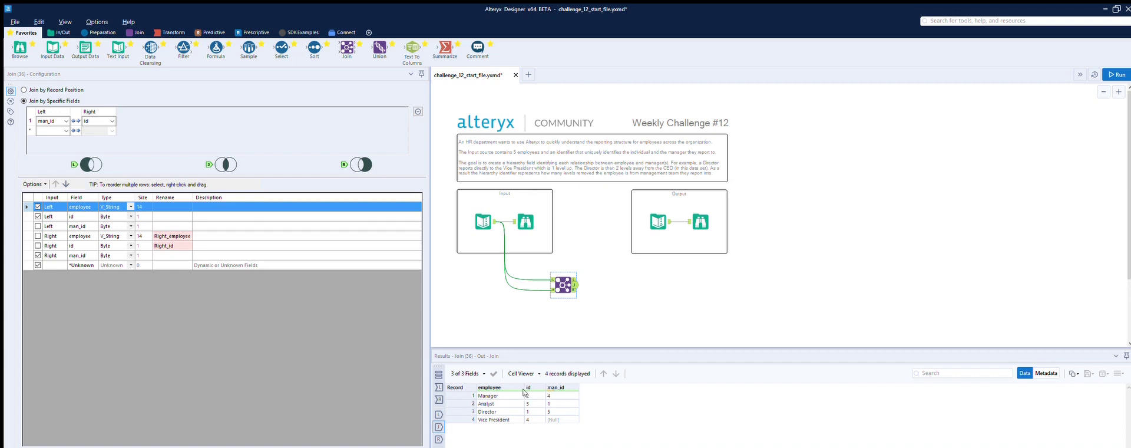
{"action": "left_click", "coordinate": [495, 210]}
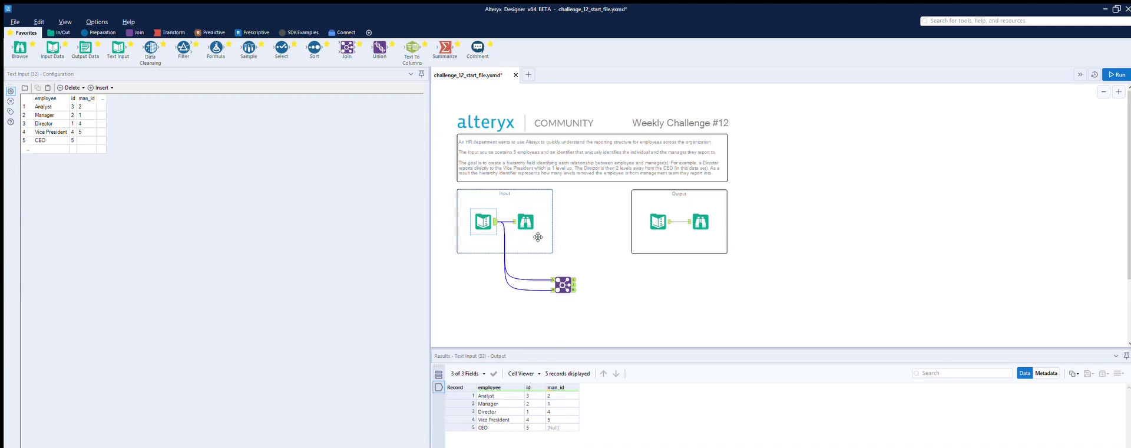
- Duplicate the Join to its right, connecting the first Join's matched output to its left input and the input table to its right input
{"action": "left_click", "coordinate": [566, 281]}
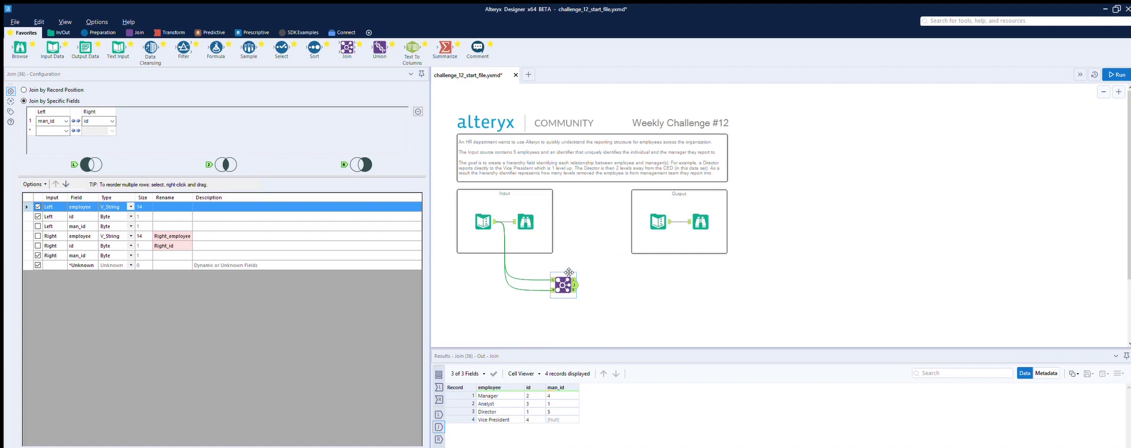
{"action": "key", "text": "ctrl+c"}
{"action": "left_click", "coordinate": [589, 288]}
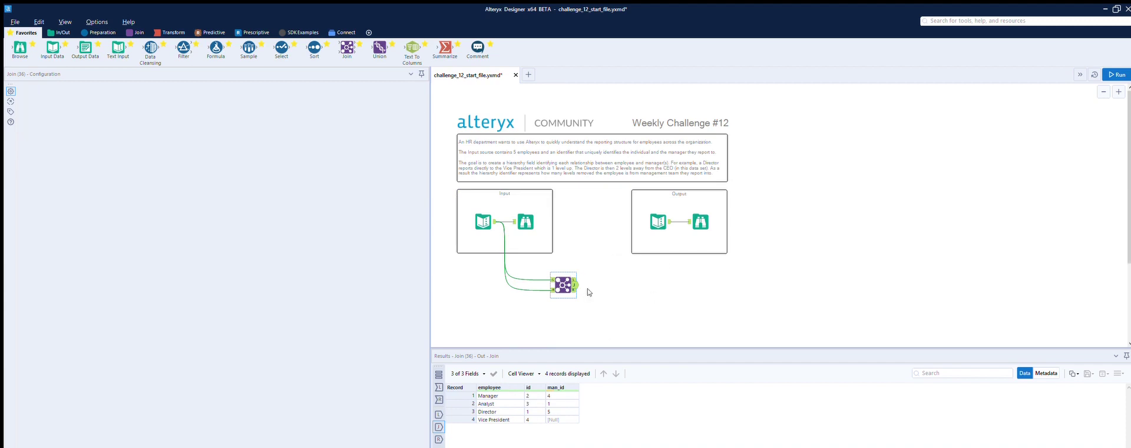
{"action": "key", "text": "ctrl+v"}
{"action": "left_click_drag", "start_coordinate": [610, 306], "coordinate": [658, 284]}
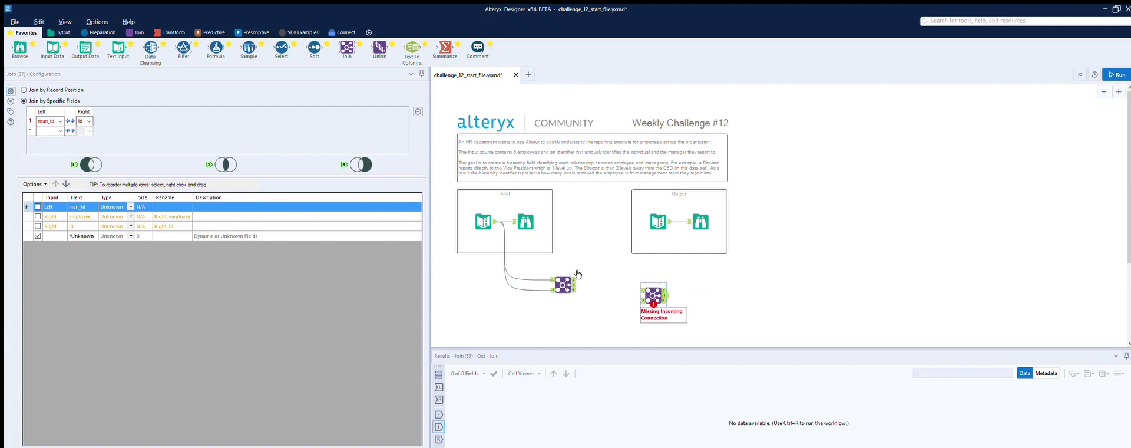
{"action": "left_click_drag", "start_coordinate": [576, 285], "coordinate": [641, 289]}
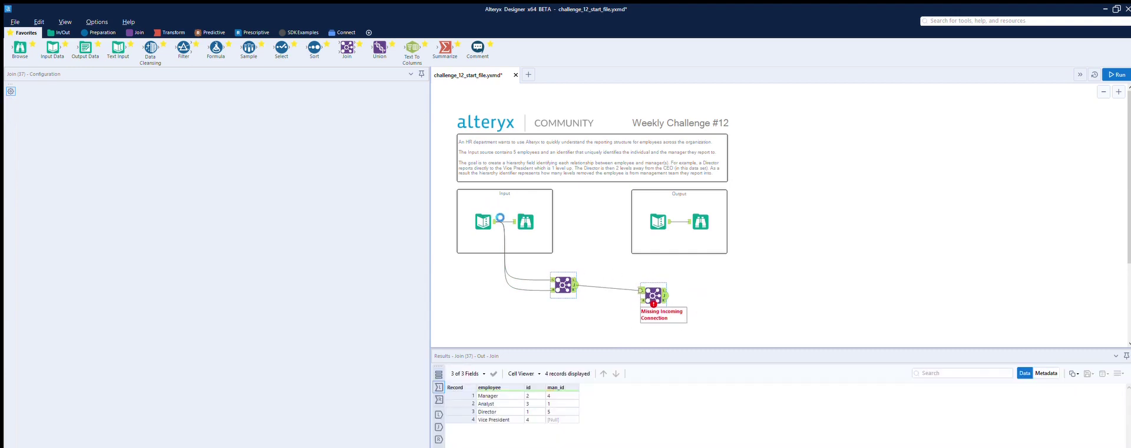
{"action": "left_click_drag", "start_coordinate": [495, 222], "coordinate": [641, 299]}
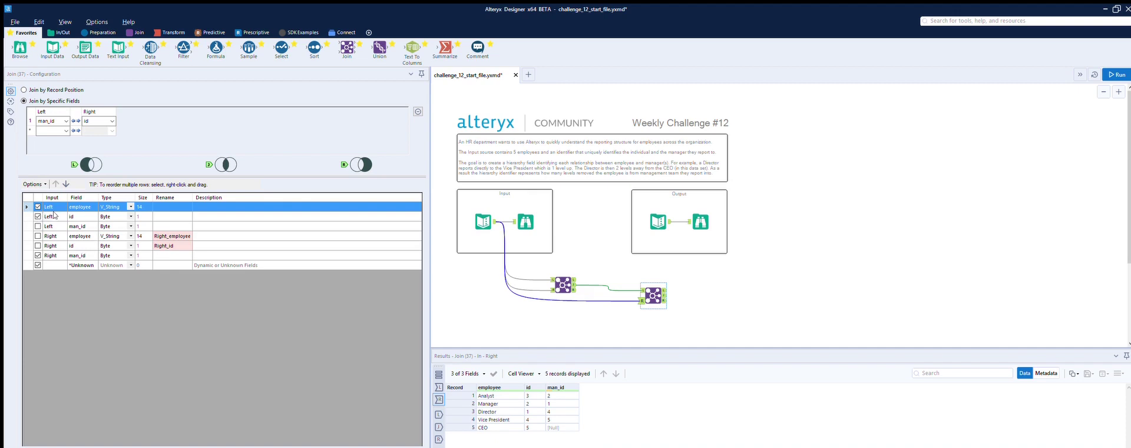
{"action": "left_click_drag", "start_coordinate": [652, 291], "coordinate": [648, 303]}
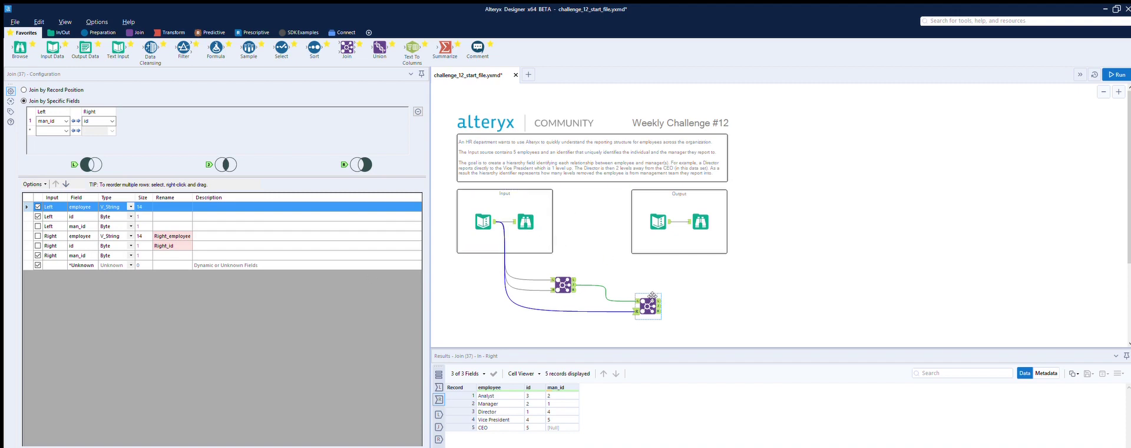
- Paste a third Join fed by the second Join's matched output and the input table, and run the workflow to check its matched records
{"action": "key", "text": "ctrl+v"}
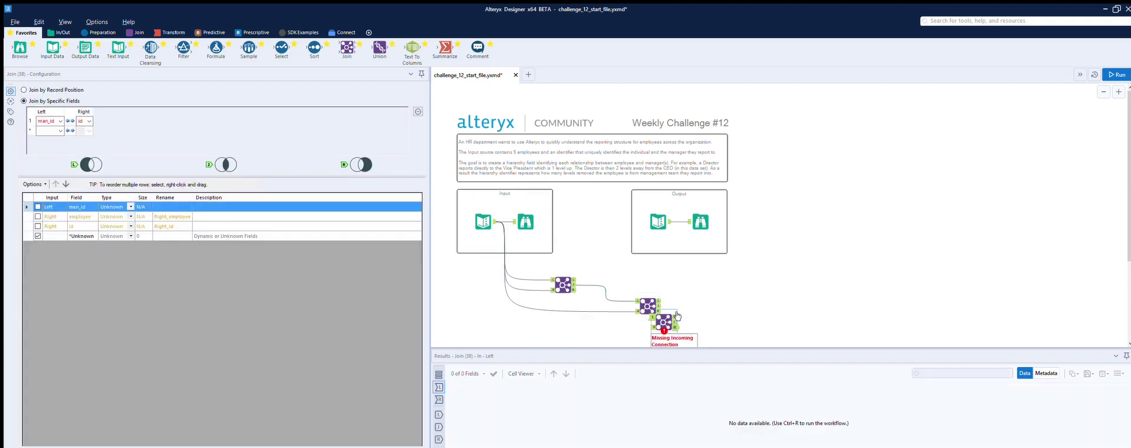
{"action": "left_click_drag", "start_coordinate": [664, 313], "coordinate": [722, 318]}
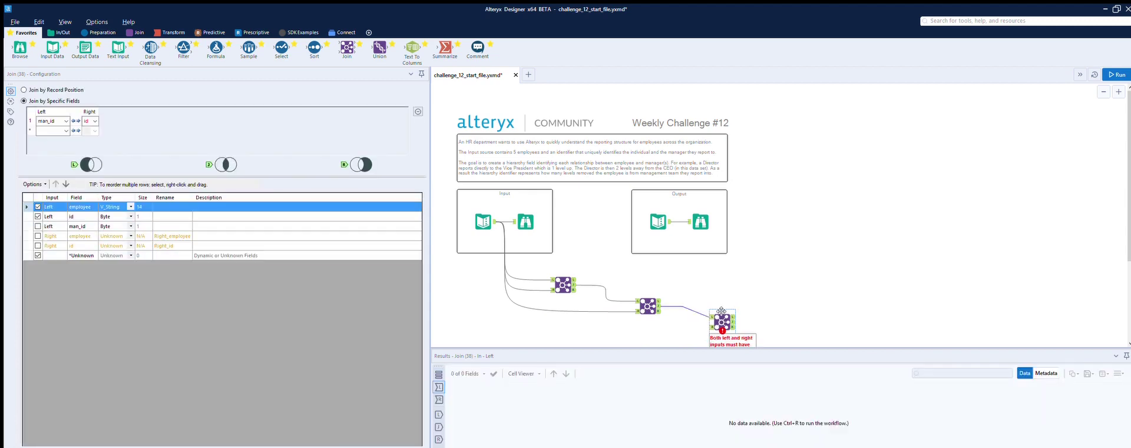
{"action": "left_click_drag", "start_coordinate": [496, 222], "coordinate": [710, 323]}
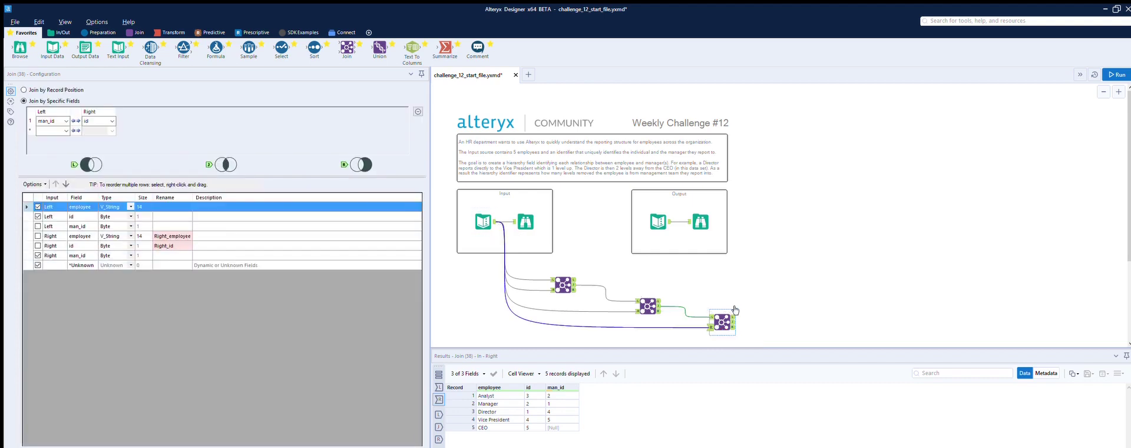
{"action": "left_click", "coordinate": [1116, 75]}
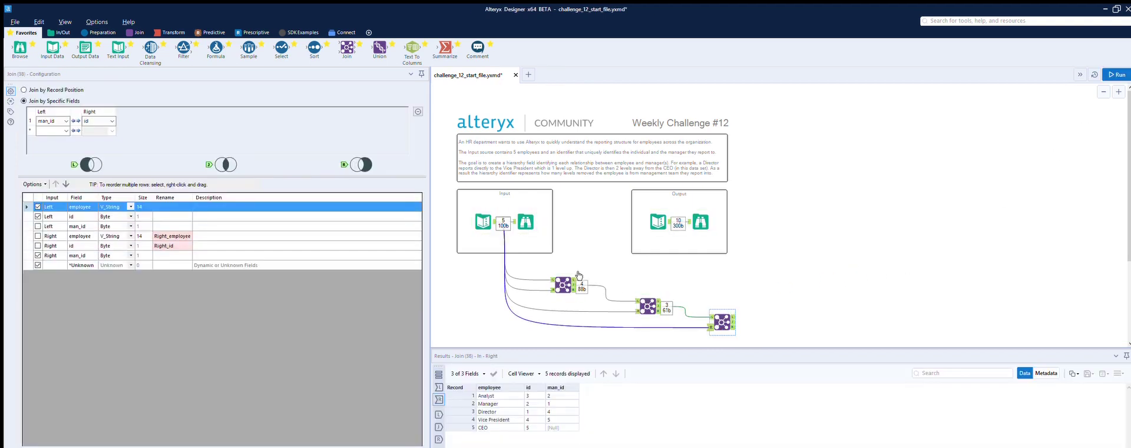
{"action": "left_click", "coordinate": [733, 310]}
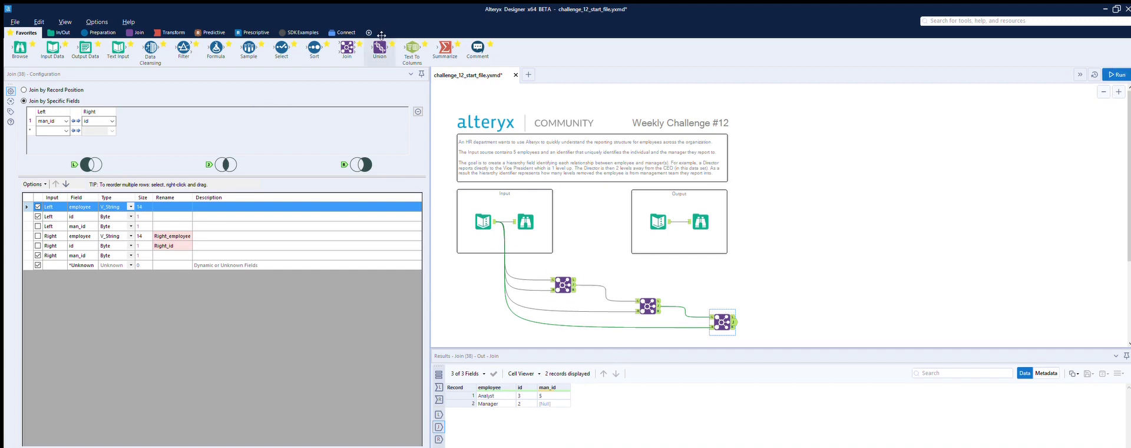
- Add a Union tool after the Joins and connect the matched output of all three Joins to it
{"action": "left_click_drag", "start_coordinate": [379, 47], "coordinate": [807, 280]}
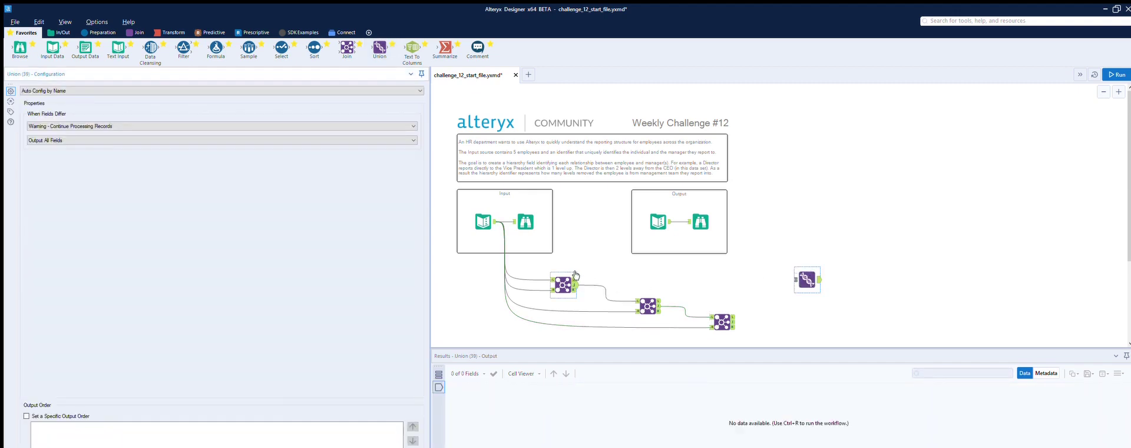
{"action": "left_click_drag", "start_coordinate": [574, 284], "coordinate": [794, 279]}
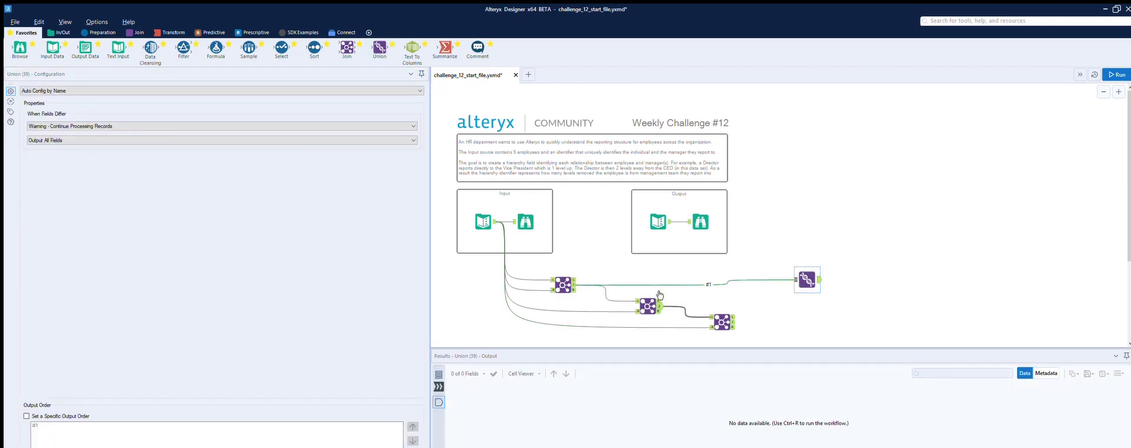
{"action": "left_click_drag", "start_coordinate": [661, 298], "coordinate": [795, 279]}
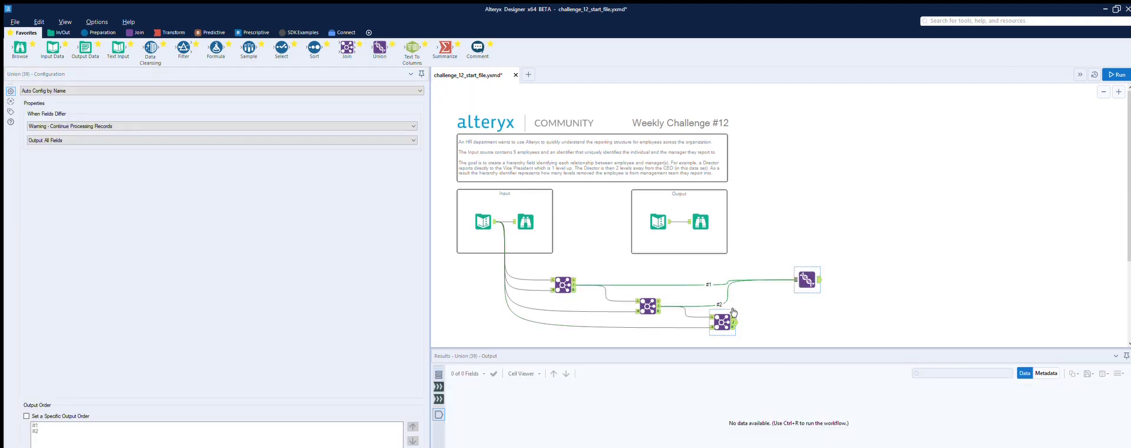
{"action": "left_click_drag", "start_coordinate": [734, 318], "coordinate": [795, 279]}
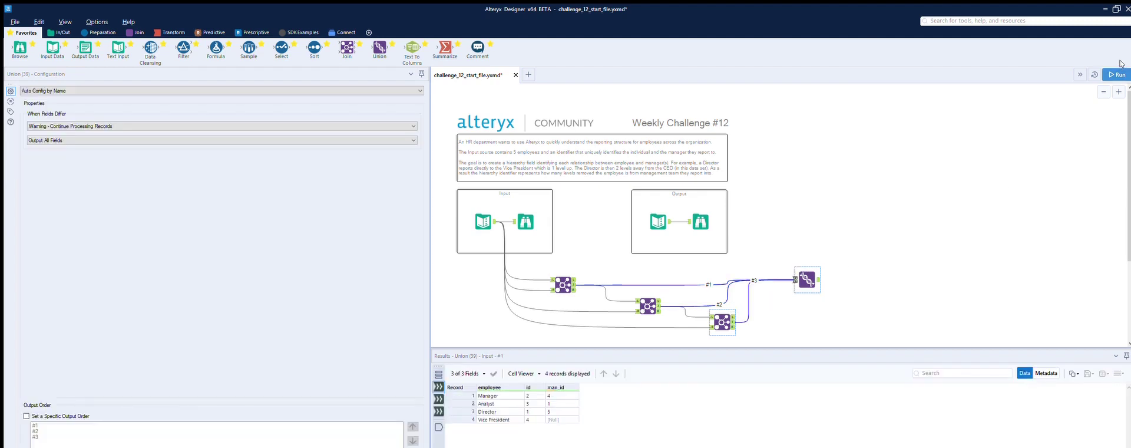
- Run the workflow and compare the Union's combined records with the expected output data
{"action": "key", "text": "ctrl+r"}
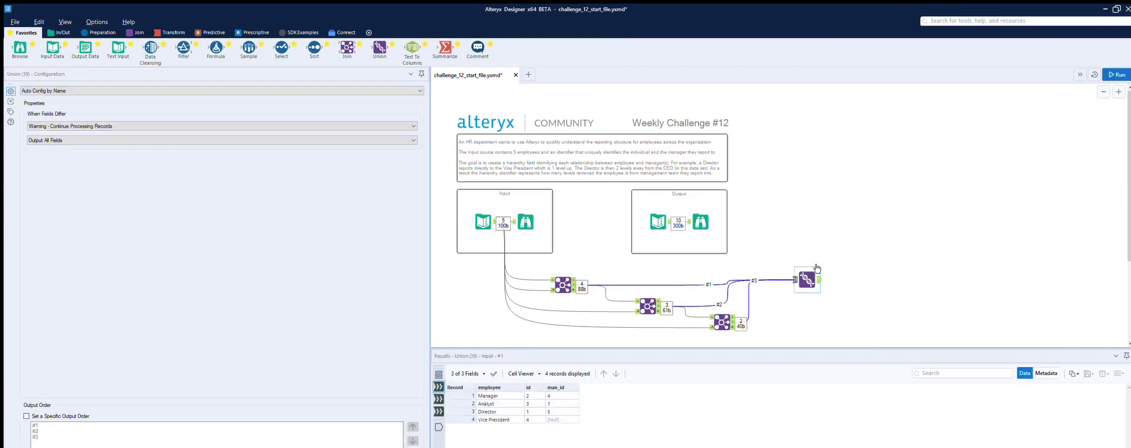
{"action": "left_click", "coordinate": [808, 277]}
{"action": "scroll", "coordinate": [516, 398], "scroll_direction": "up", "scroll_amount": 1}
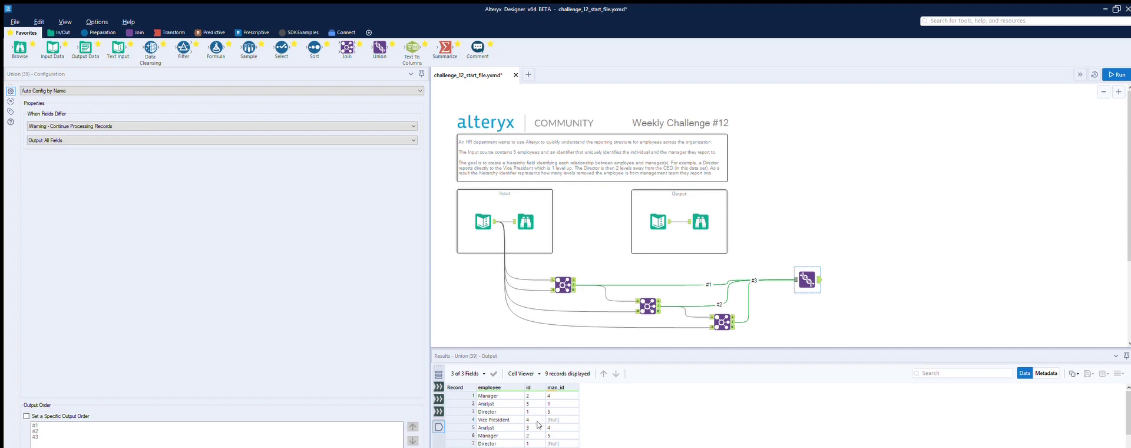
{"action": "scroll", "coordinate": [540, 417], "scroll_direction": "down", "scroll_amount": 1}
{"action": "scroll", "coordinate": [540, 415], "scroll_direction": "up", "scroll_amount": 1}
{"action": "left_click", "coordinate": [695, 211]}
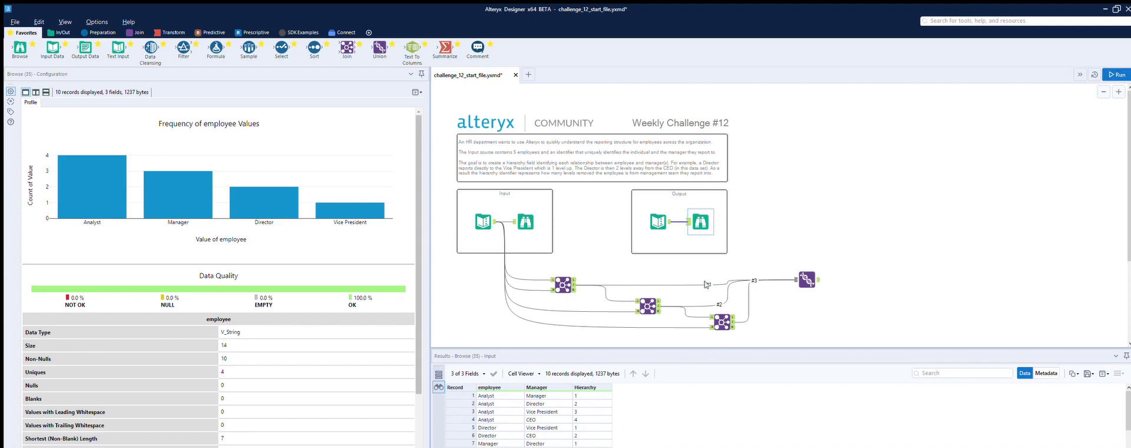
- Paste a fourth Join fed by the third Join's matched output and the input table, and connect its matched output to the Union
{"action": "left_click", "coordinate": [723, 310]}
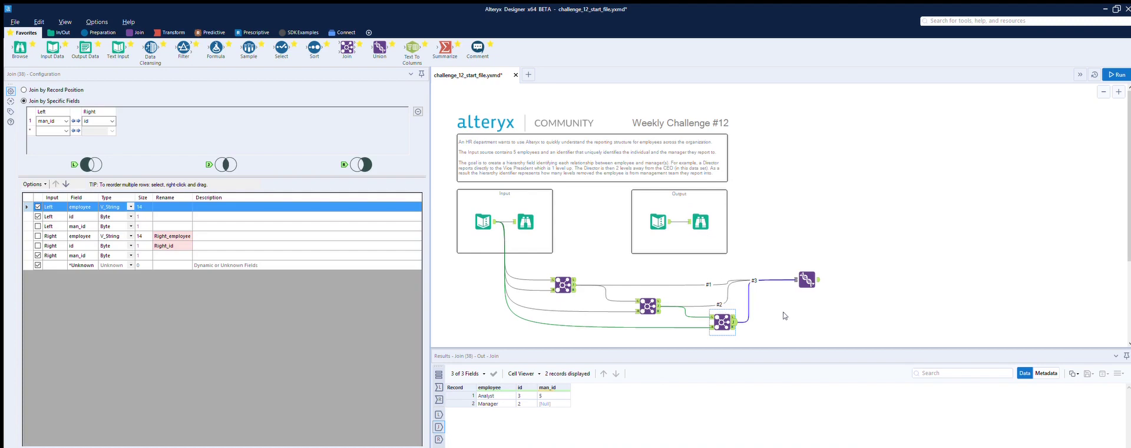
{"action": "scroll", "coordinate": [785, 315], "scroll_direction": "down", "scroll_amount": 1}
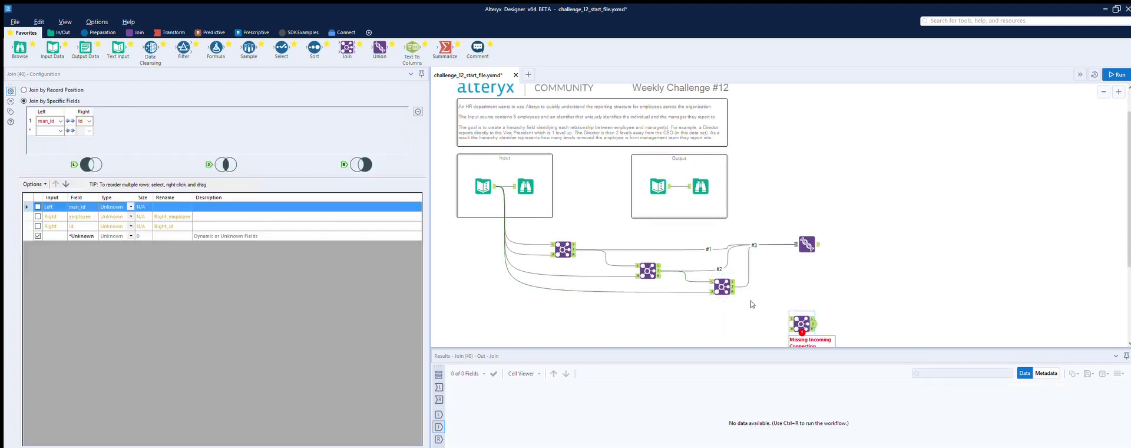
{"action": "left_click_drag", "start_coordinate": [802, 310], "coordinate": [775, 280]}
{"action": "left_click_drag", "start_coordinate": [494, 184], "coordinate": [795, 243]}
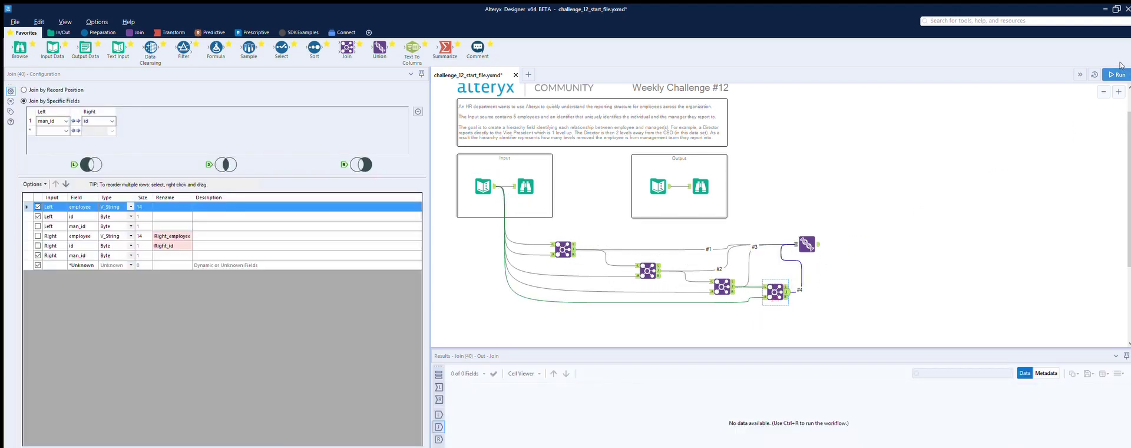
- Run the workflow and check the matched records of the fourth Join and the Union's combined output
{"action": "left_click", "coordinate": [879, 218]}
{"action": "key", "text": "ctrl+r"}
{"action": "left_click", "coordinate": [775, 292]}
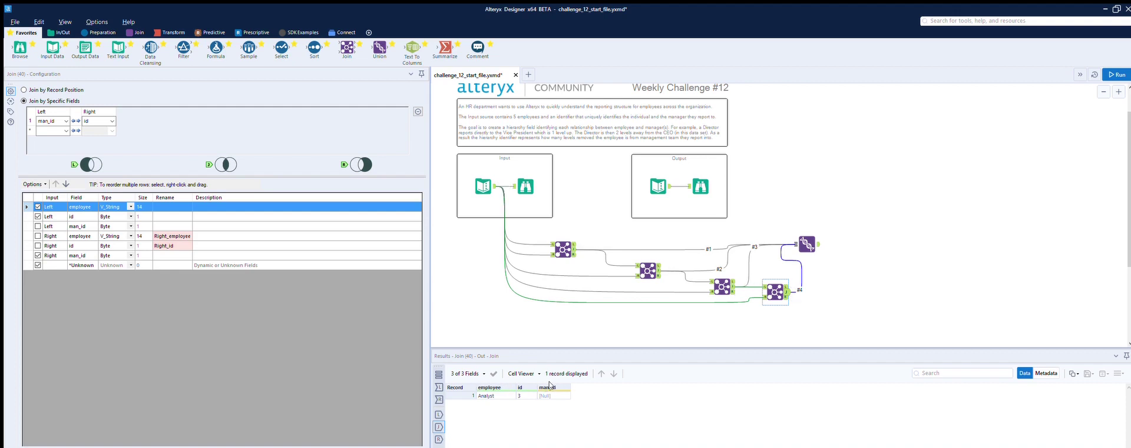
{"action": "left_click", "coordinate": [807, 244]}
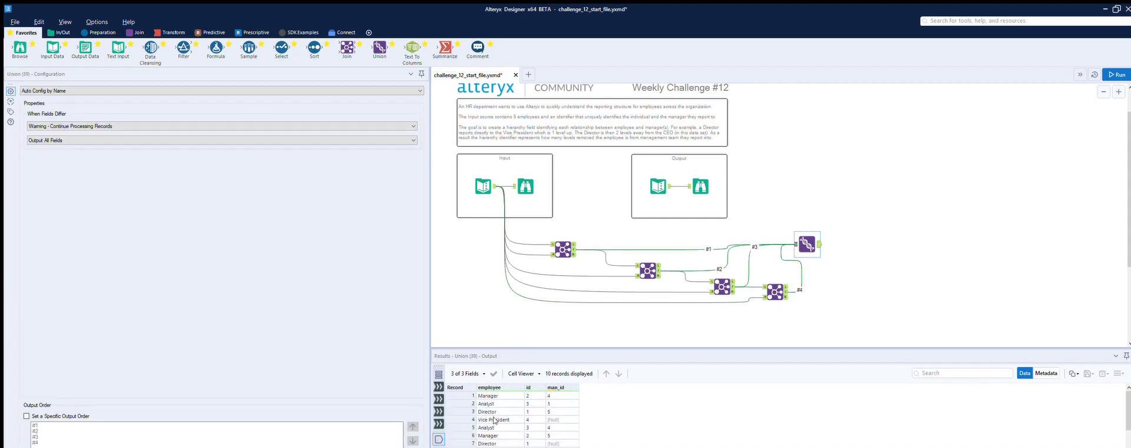
{"action": "scroll", "coordinate": [503, 434], "scroll_direction": "down", "scroll_amount": 1}
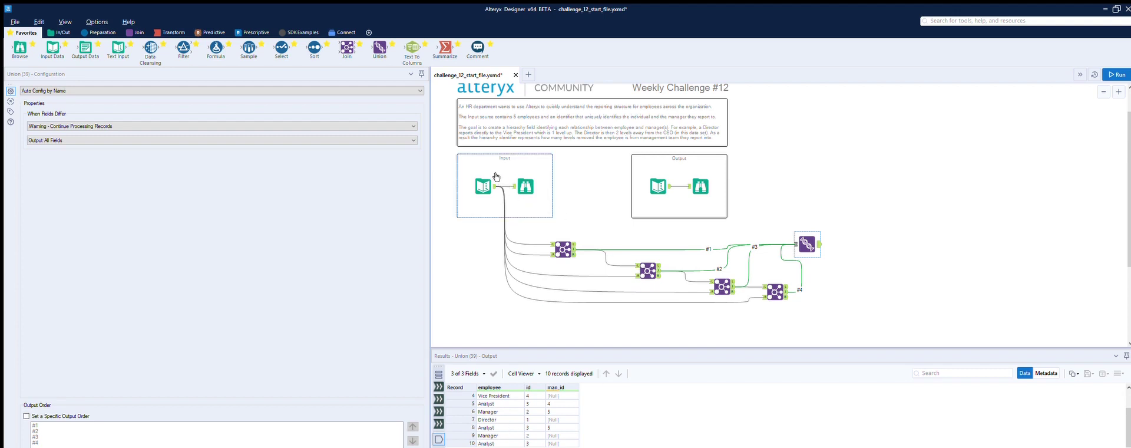
- Connect the input table to the Union and set a specific output order with connection #5 first
{"action": "left_click_drag", "start_coordinate": [496, 186], "coordinate": [795, 243]}
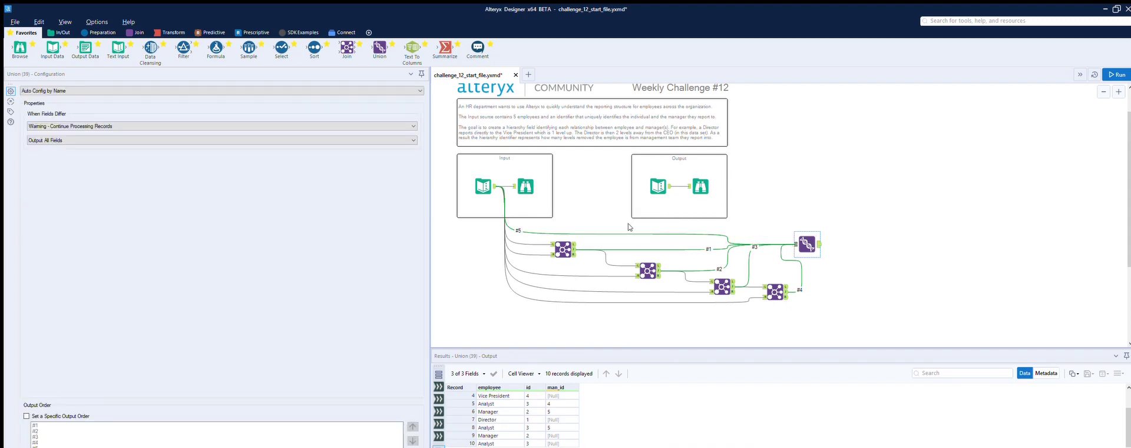
{"action": "left_click", "coordinate": [34, 434]}
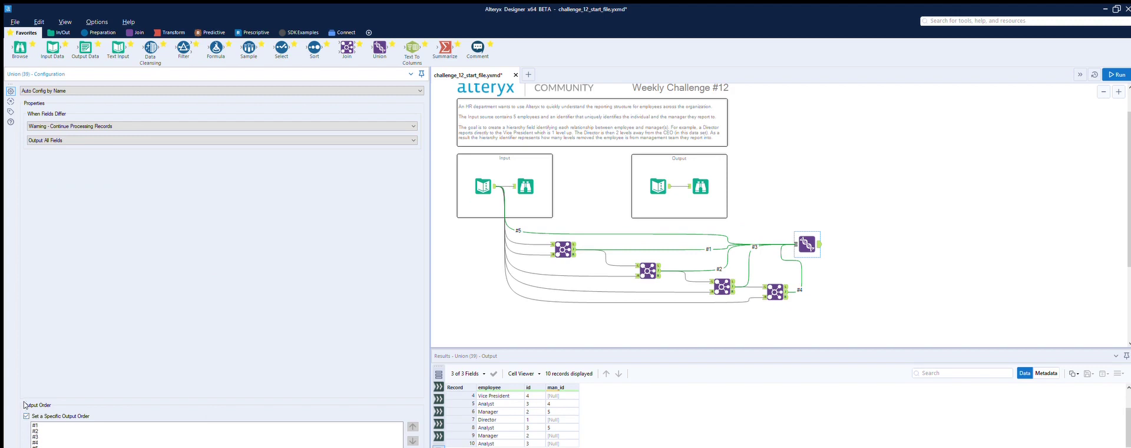
{"action": "left_click", "coordinate": [37, 445]}
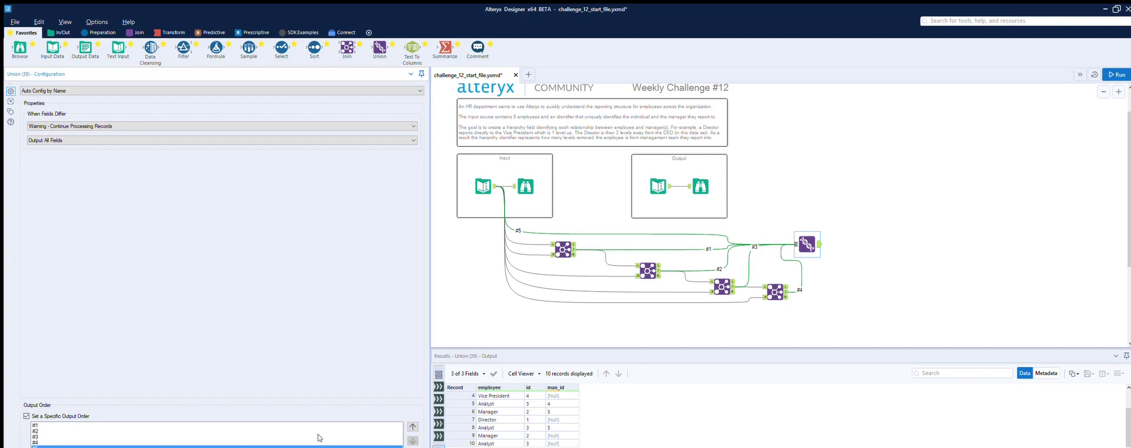
{"action": "left_click", "coordinate": [412, 426]}
{"action": "left_click", "coordinate": [413, 426]}
{"action": "left_click", "coordinate": [412, 426]}
{"action": "left_click", "coordinate": [413, 426]}
- Run the workflow and compare the Union's combined records with the input table
{"action": "left_click", "coordinate": [990, 279]}
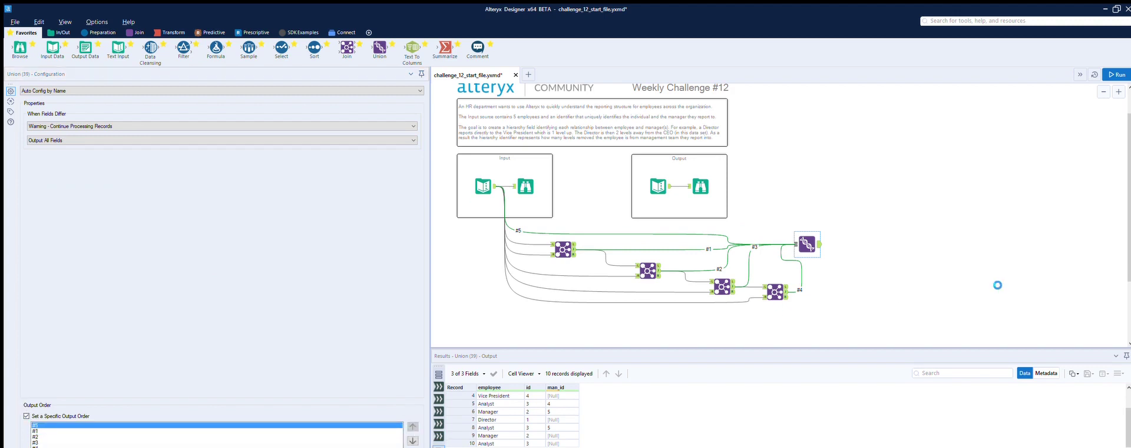
{"action": "left_click", "coordinate": [1115, 74]}
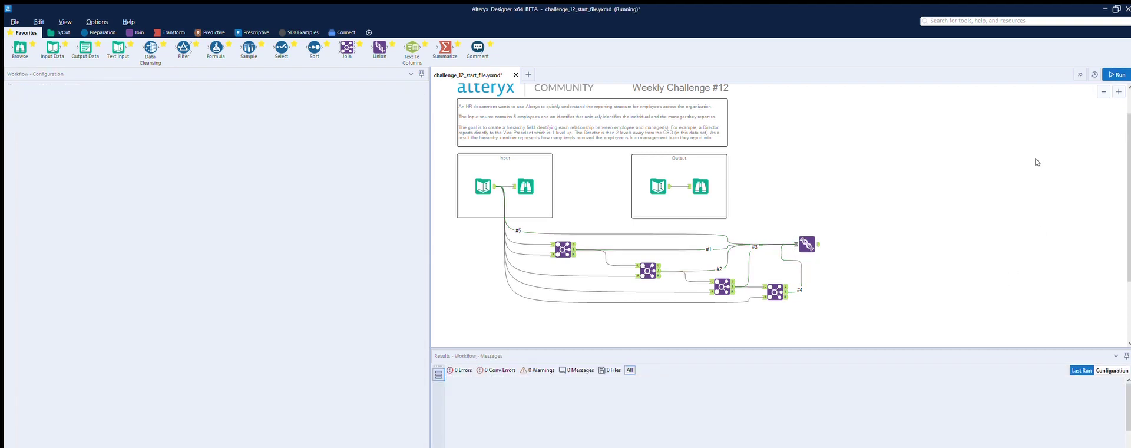
{"action": "left_click", "coordinate": [817, 239]}
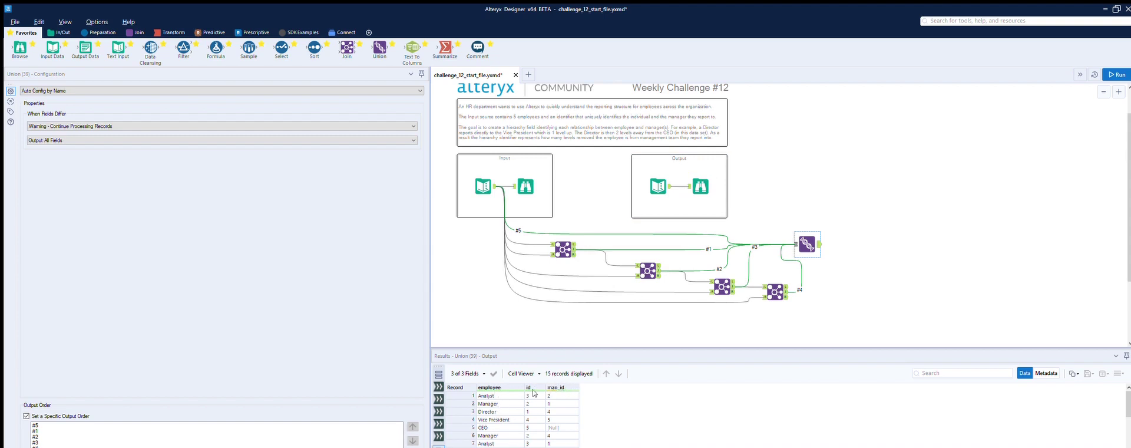
{"action": "left_click", "coordinate": [493, 174]}
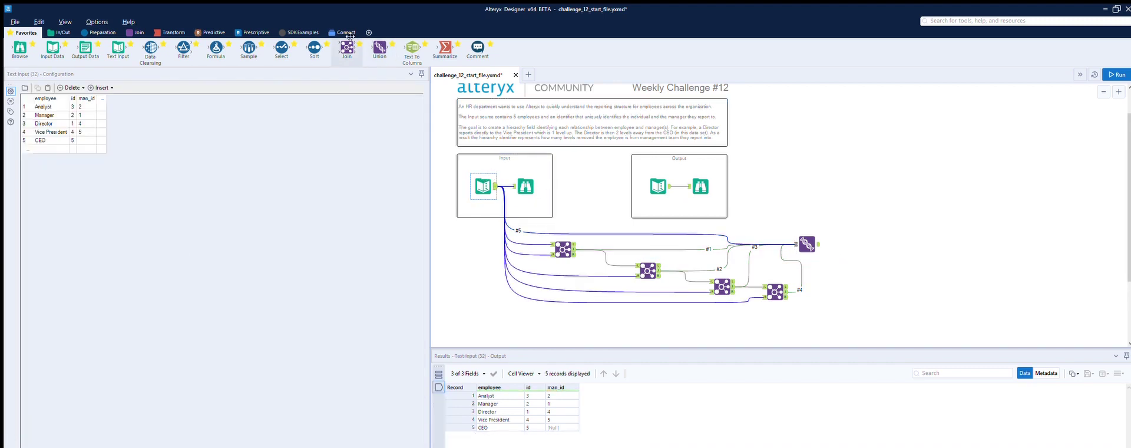
- Add a Join after the Union with the input table as its right input, matching left man_id to right id
{"action": "left_click_drag", "start_coordinate": [349, 36], "coordinate": [875, 245]}
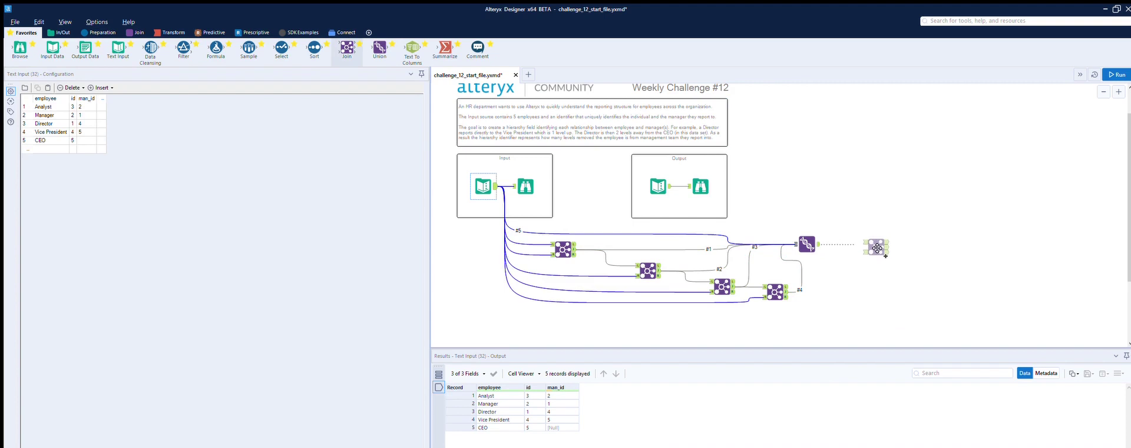
{"action": "left_click_drag", "start_coordinate": [495, 185], "coordinate": [852, 246]}
{"action": "left_click", "coordinate": [852, 246]}
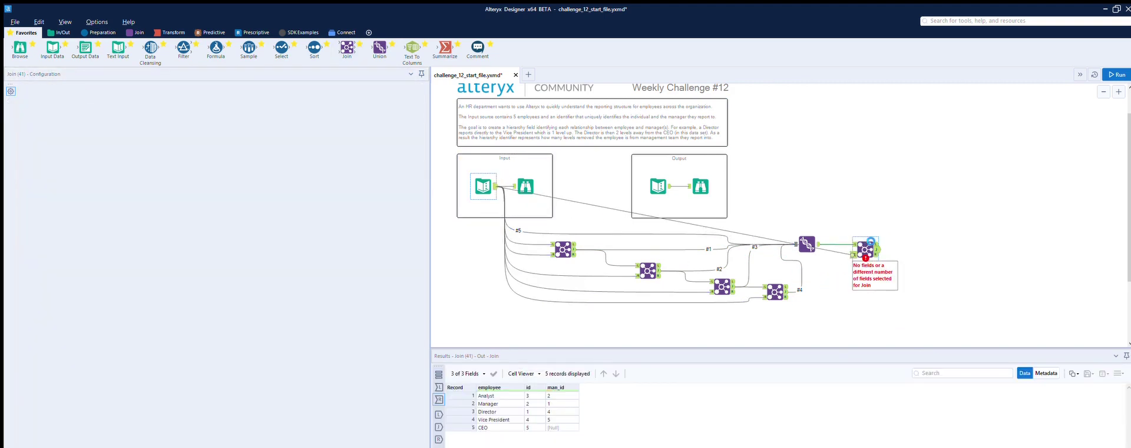
{"action": "left_click", "coordinate": [52, 121]}
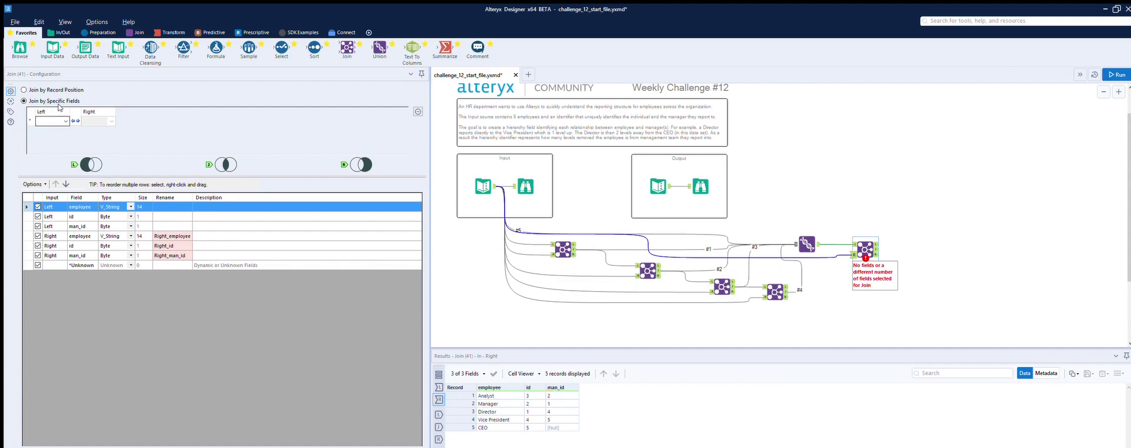
{"action": "left_click", "coordinate": [59, 117]}
{"action": "left_click", "coordinate": [55, 133]}
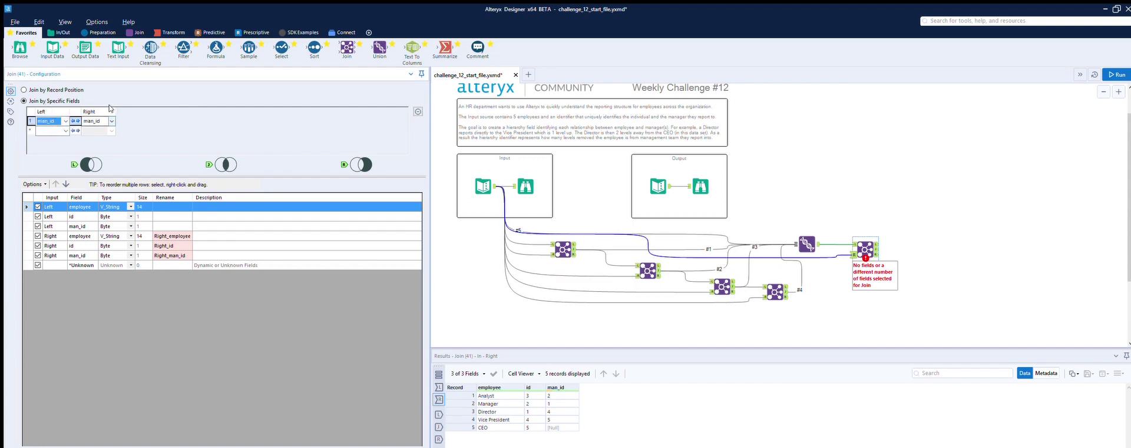
{"action": "key", "text": "Tab"}
{"action": "scroll", "coordinate": [98, 123], "scroll_direction": "up", "scroll_amount": 1}
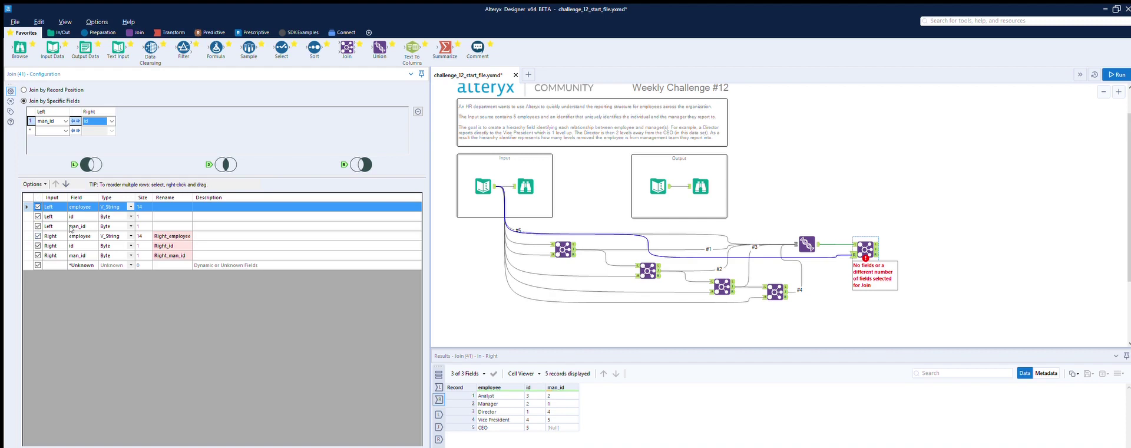
- In the new Join, rename the right employee field to Manager and exclude the right id and right man_id fields
{"action": "left_click", "coordinate": [162, 235]}
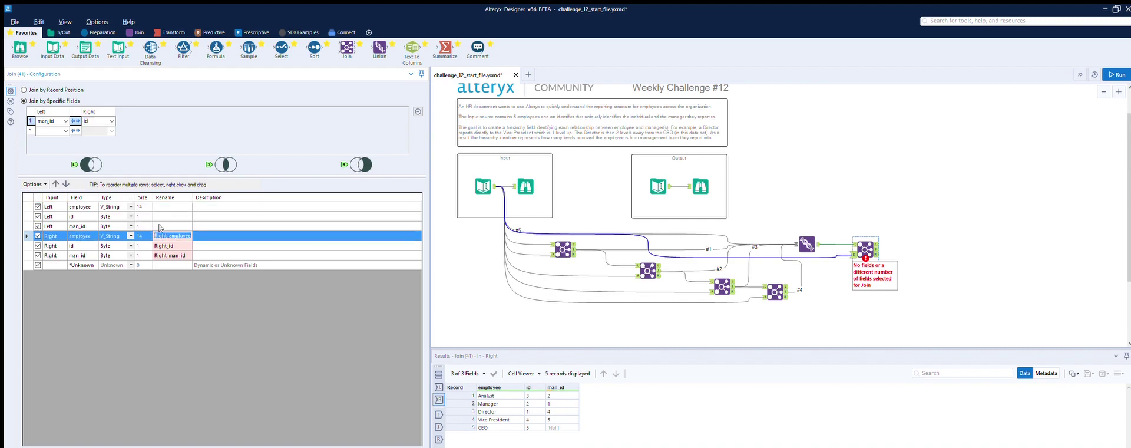
{"action": "left_click", "coordinate": [662, 178]}
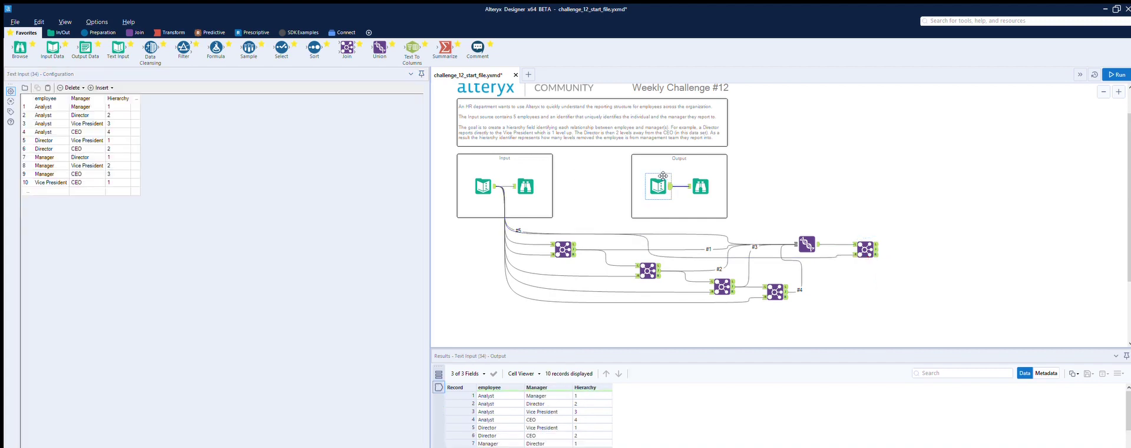
{"action": "left_click", "coordinate": [866, 242]}
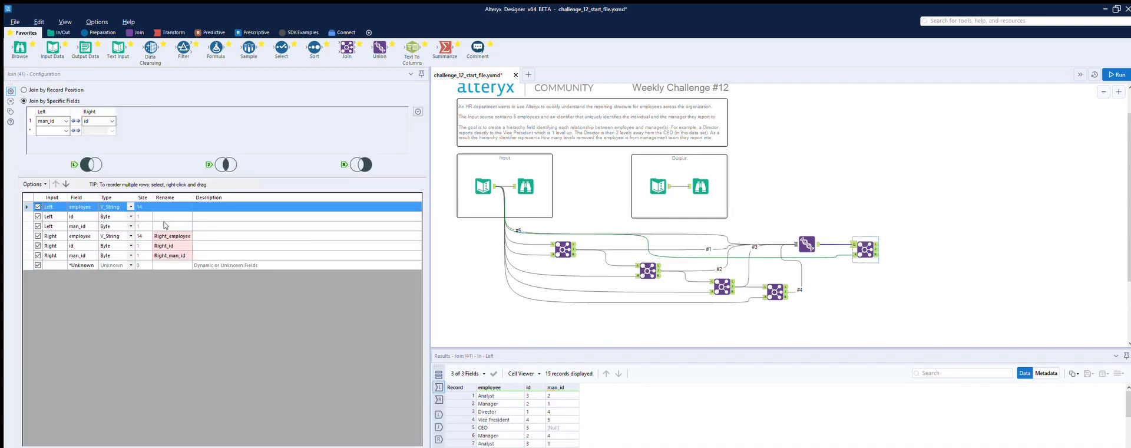
{"action": "left_click", "coordinate": [173, 225]}
{"action": "type", "text": "Manager"}
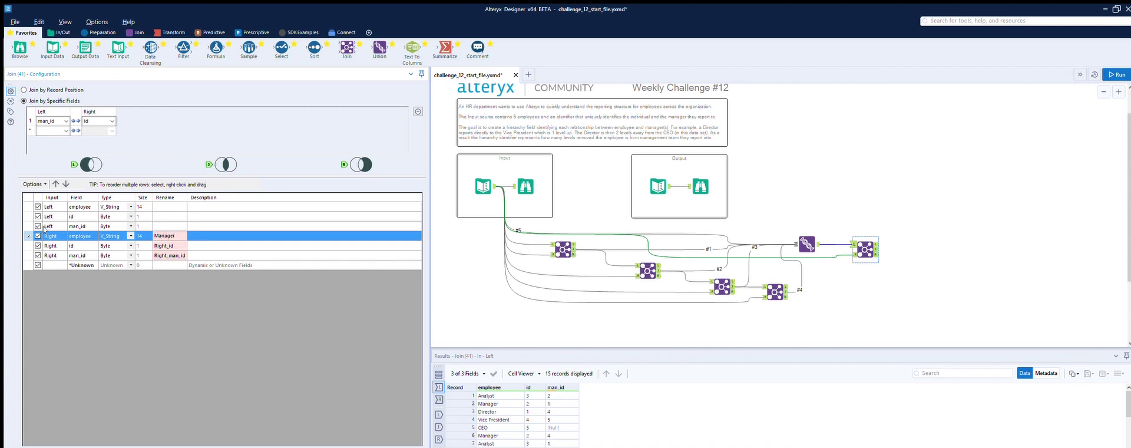
{"action": "left_click", "coordinate": [38, 245]}
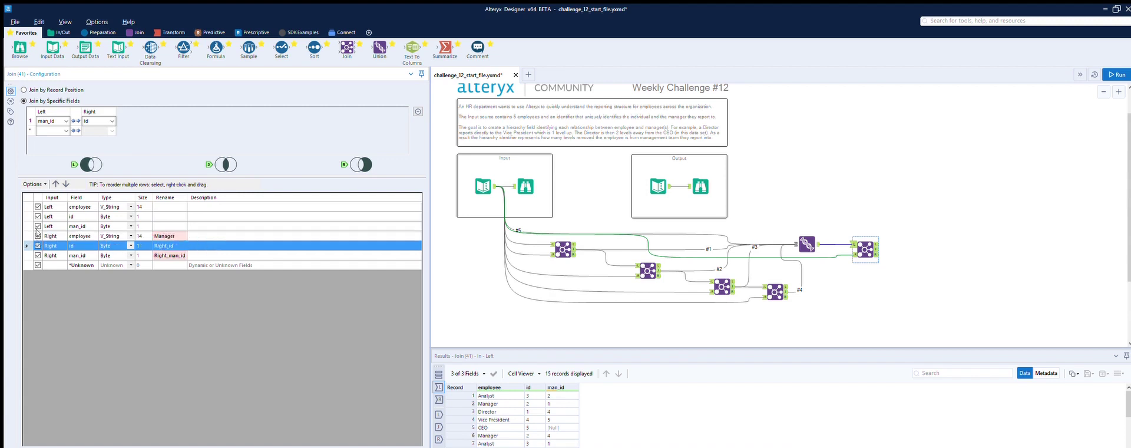
{"action": "left_click", "coordinate": [37, 255]}
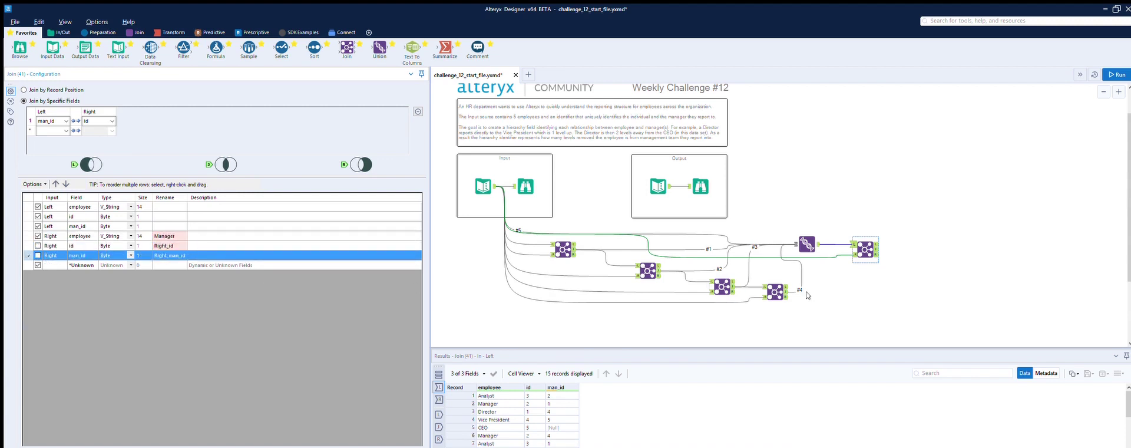
- Run the workflow and compare the last Join's matched records with the expected output data
{"action": "left_click", "coordinate": [1117, 74]}
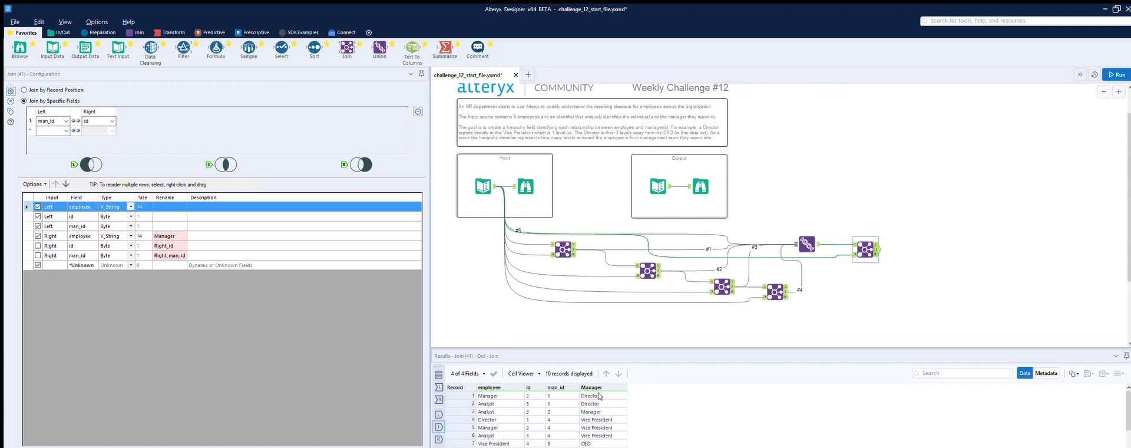
{"action": "scroll", "coordinate": [599, 396], "scroll_direction": "down", "scroll_amount": 1}
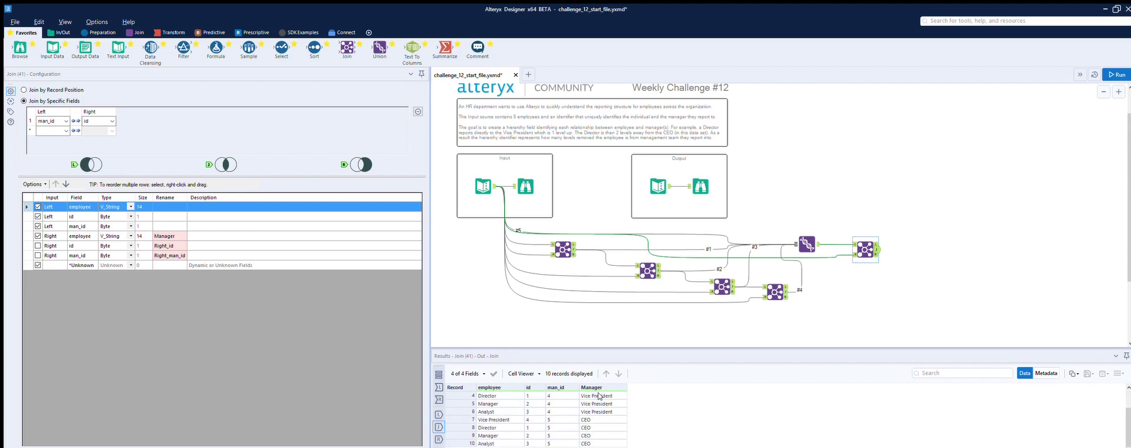
{"action": "scroll", "coordinate": [598, 396], "scroll_direction": "up", "scroll_amount": 1}
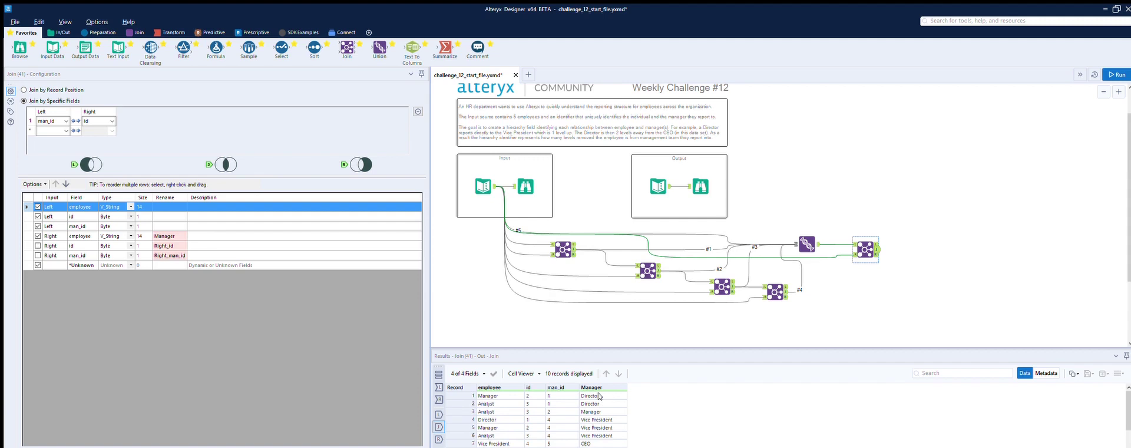
{"action": "left_click", "coordinate": [700, 186]}
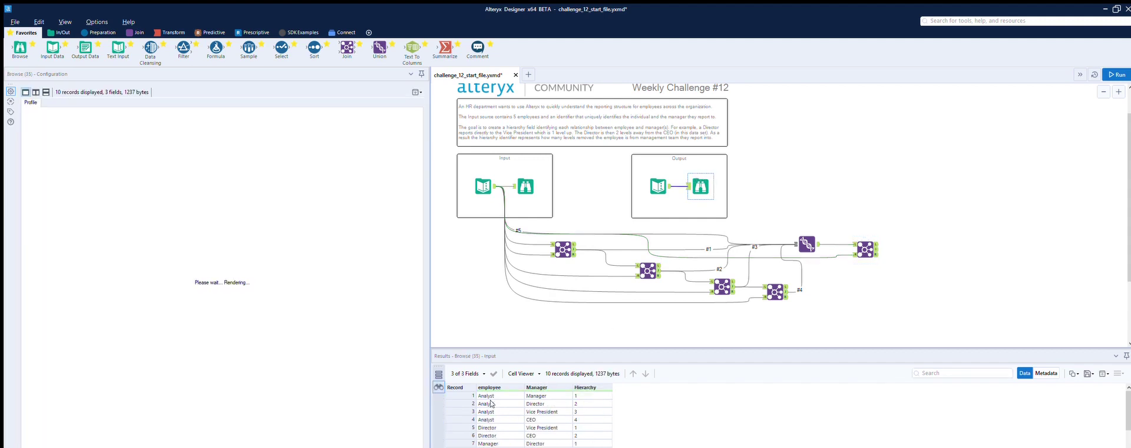
{"action": "scroll", "coordinate": [492, 399], "scroll_direction": "down", "scroll_amount": 1}
{"action": "scroll", "coordinate": [497, 402], "scroll_direction": "up", "scroll_amount": 1}
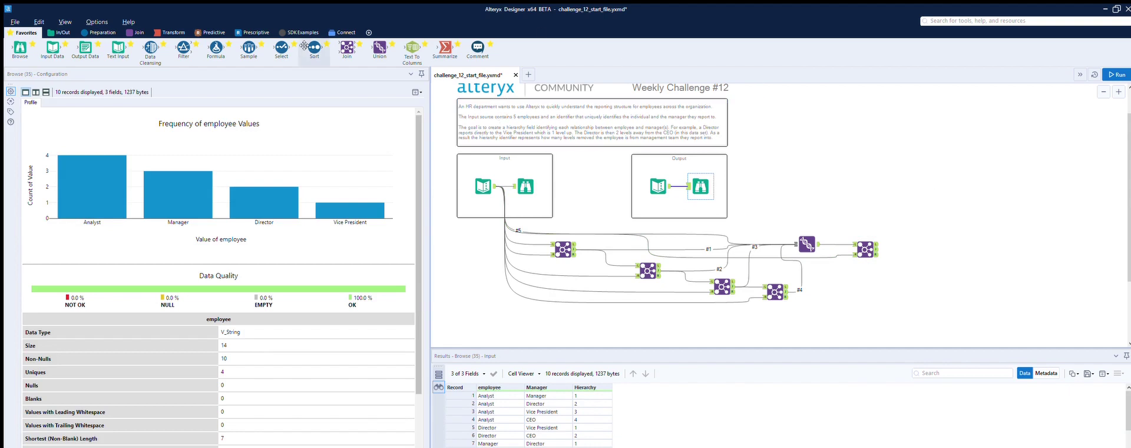
- Add a Sort tool after the last Join, sort by employee in ascending order, and run the workflow
{"action": "left_click_drag", "start_coordinate": [314, 49], "coordinate": [942, 254]}
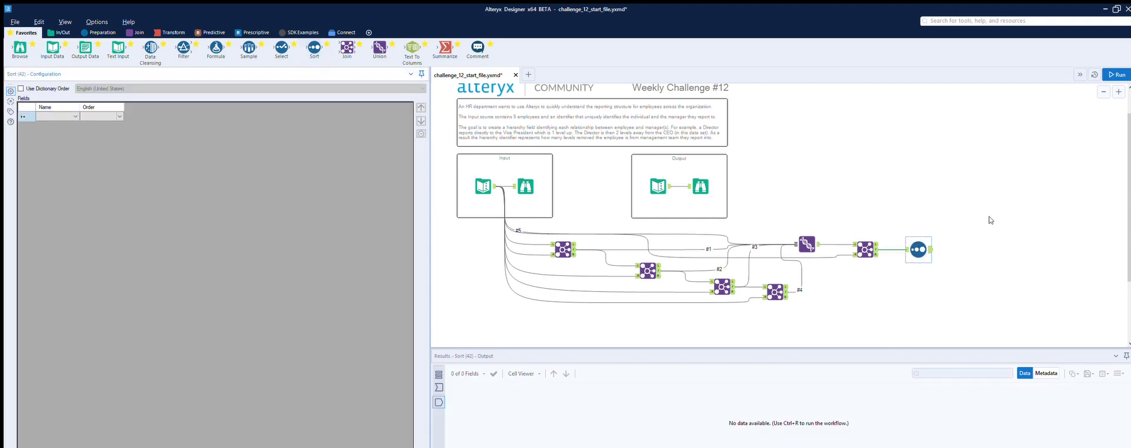
{"action": "left_click", "coordinate": [63, 113]}
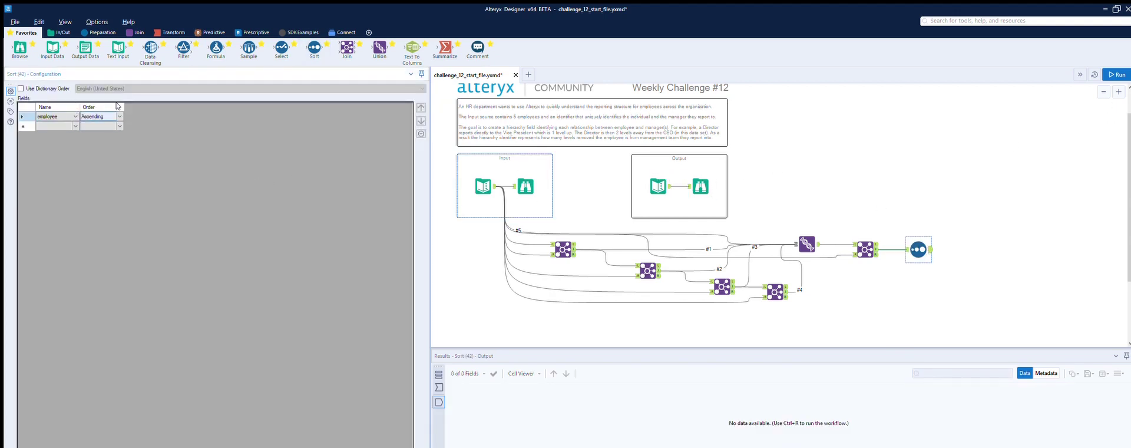
{"action": "key", "text": "ctrl+r"}
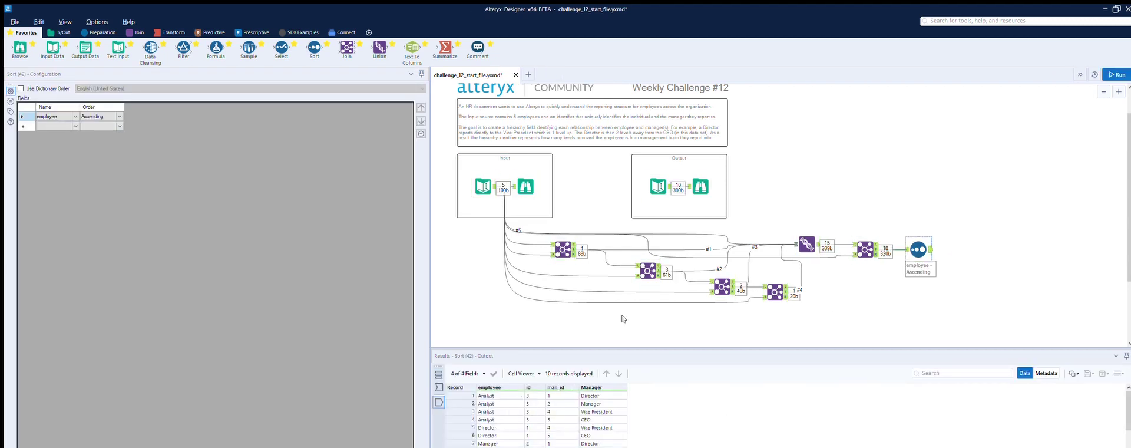
- Review the row order and Hierarchy values in the expected output data for comparison with the sorted records
{"action": "left_click", "coordinate": [700, 185]}
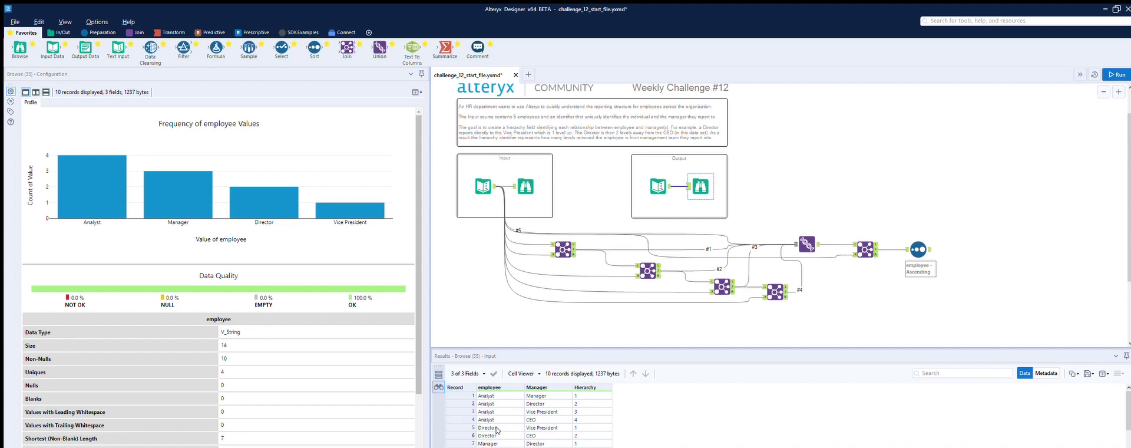
{"action": "scroll", "coordinate": [496, 429], "scroll_direction": "down", "scroll_amount": 1}
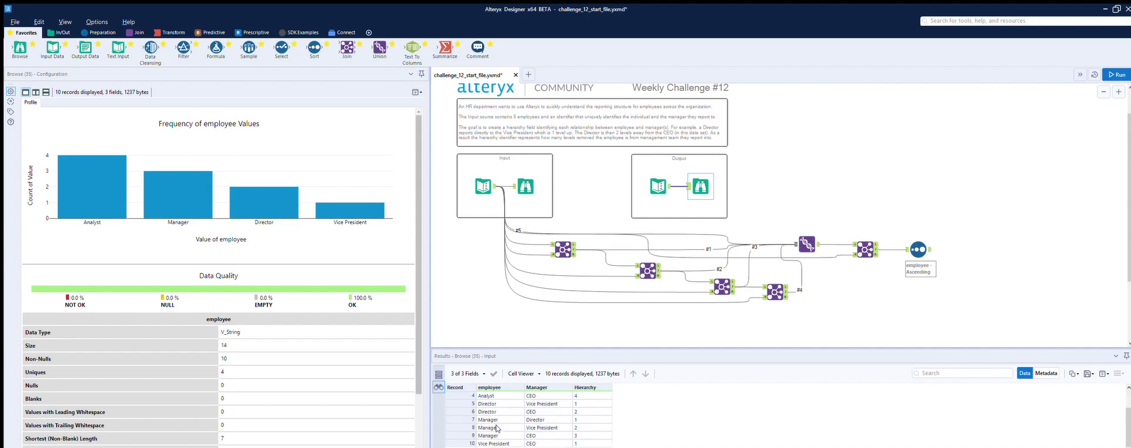
{"action": "scroll", "coordinate": [497, 428], "scroll_direction": "up", "scroll_amount": 1}
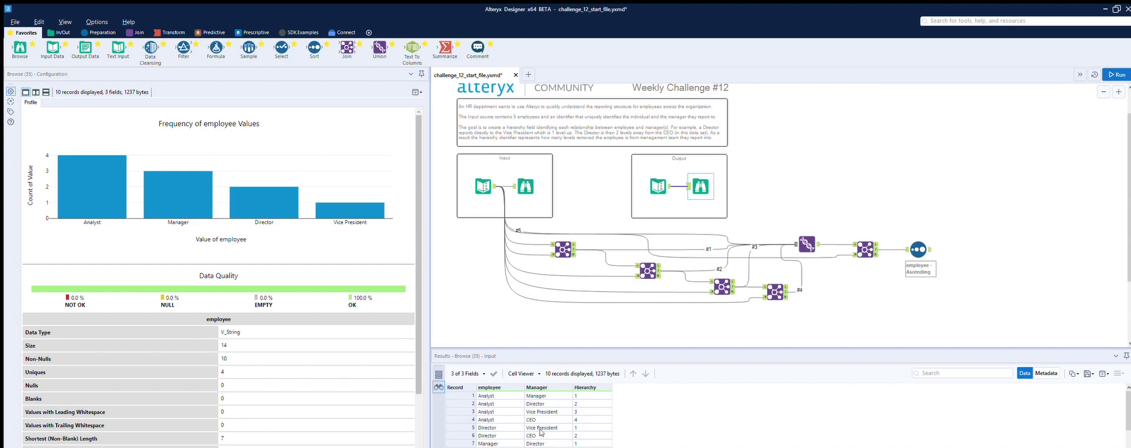
- Compare the sorted records and the last Join's outputs with the expected output's Manager order and Hierarchy values
{"action": "left_click", "coordinate": [929, 241]}
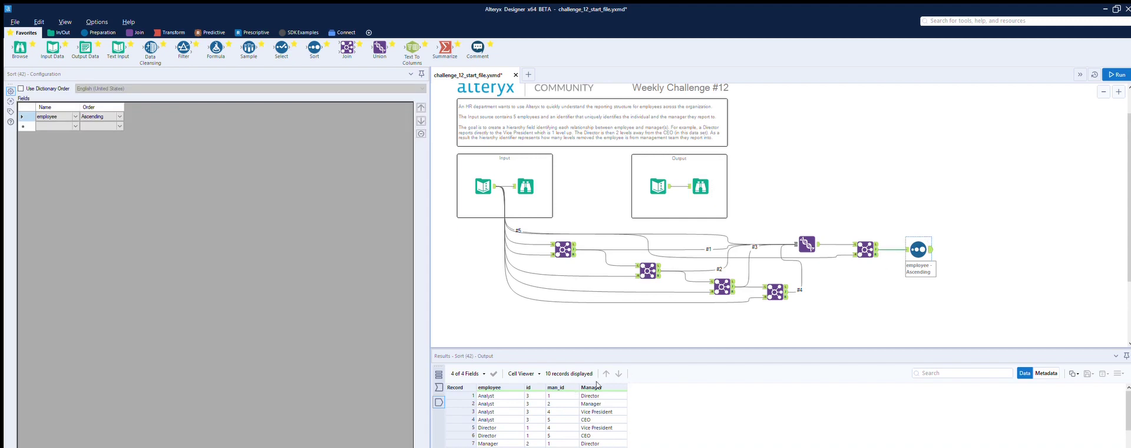
{"action": "left_click", "coordinate": [700, 186]}
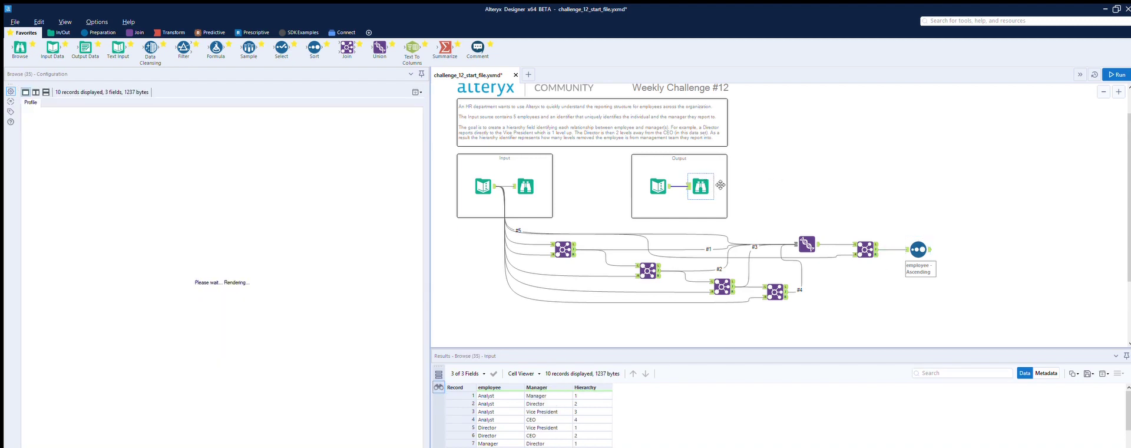
{"action": "left_click", "coordinate": [932, 240]}
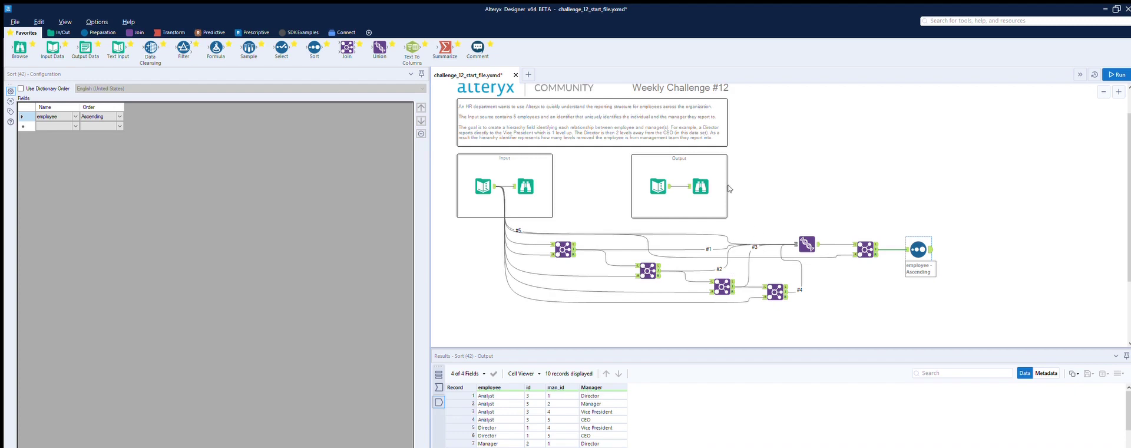
{"action": "left_click", "coordinate": [700, 188]}
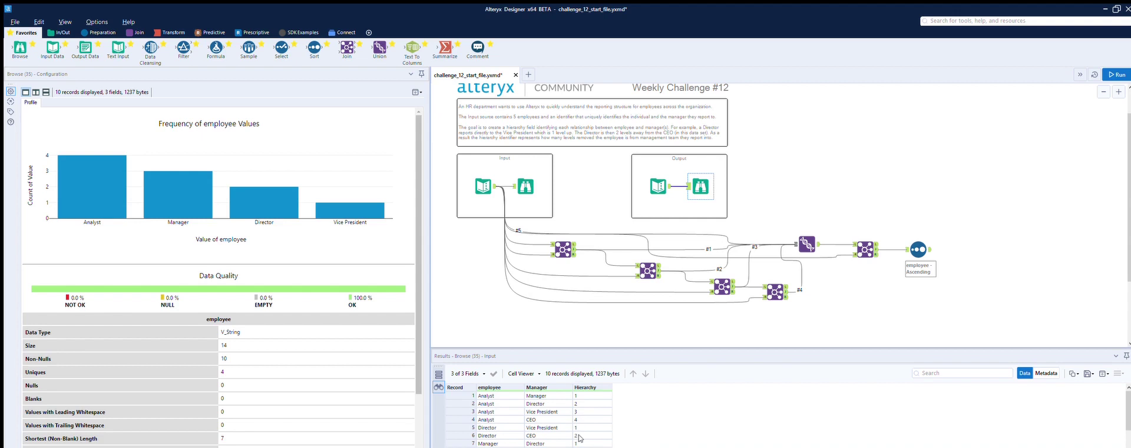
{"action": "left_click", "coordinate": [865, 250]}
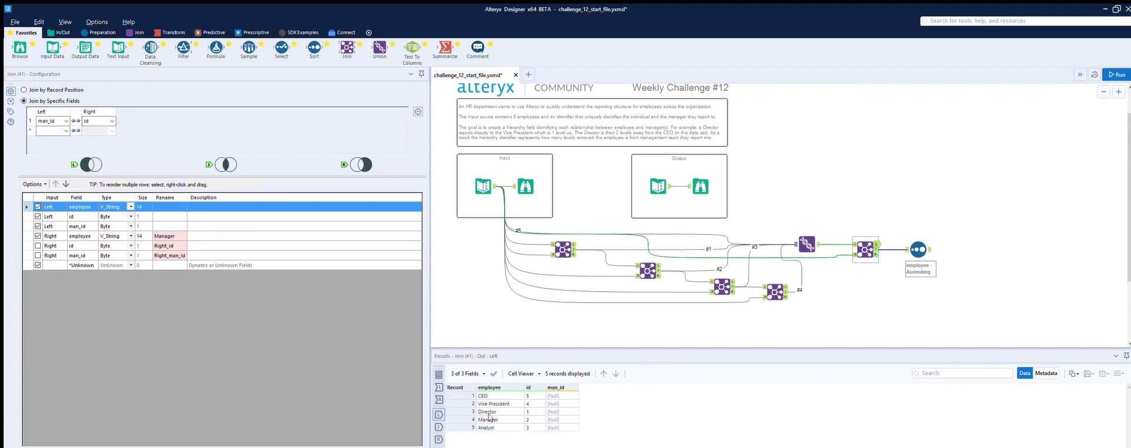
{"action": "left_click", "coordinate": [929, 239]}
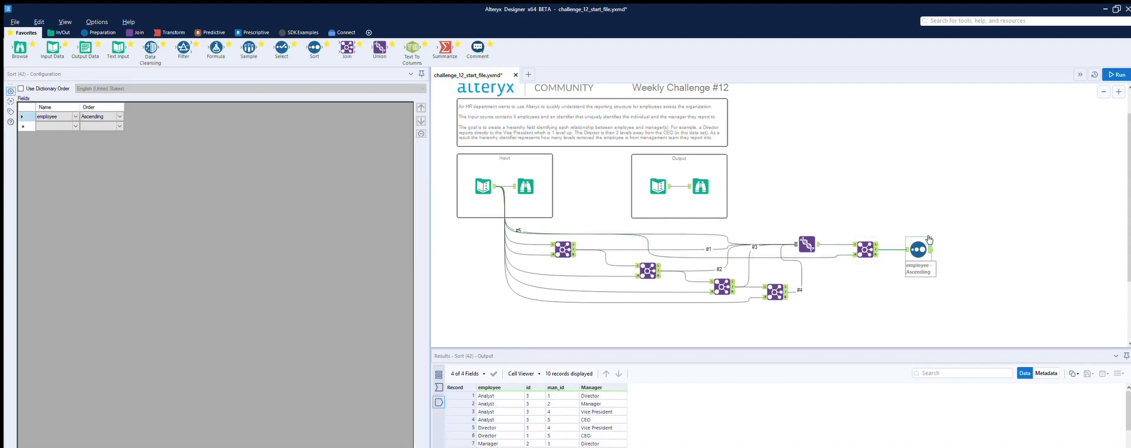
{"action": "left_click", "coordinate": [875, 238]}
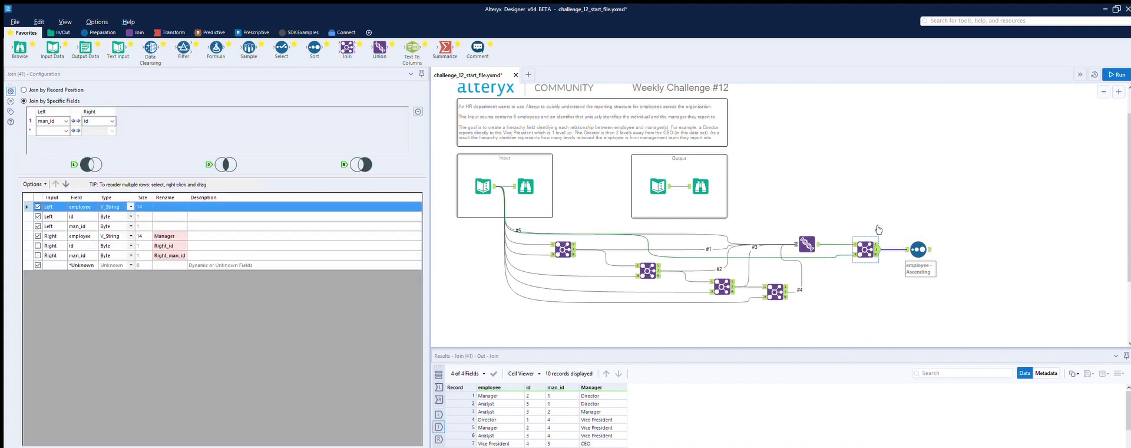
- Add a Record ID tool to the last Join's left unmatched output and run the workflow
{"action": "left_click", "coordinate": [876, 241]}
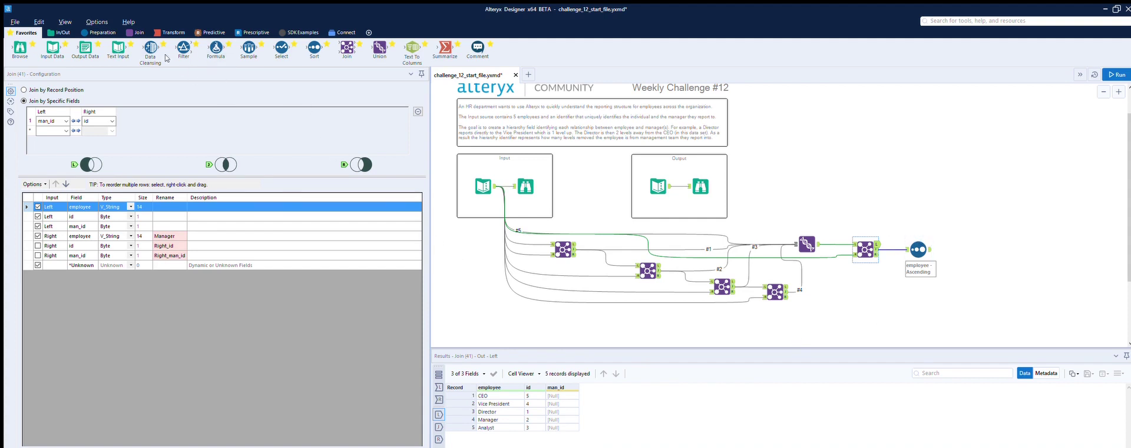
{"action": "left_click", "coordinate": [100, 32]}
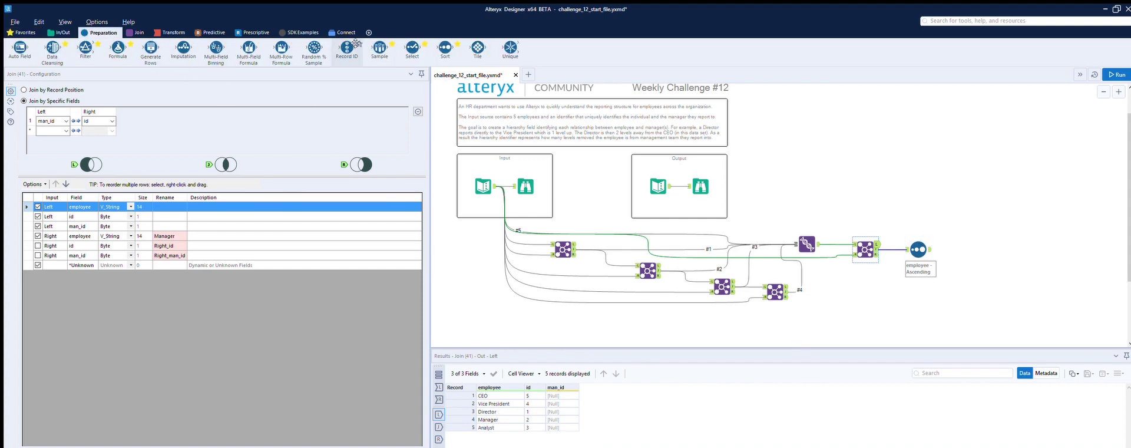
{"action": "left_click_drag", "start_coordinate": [356, 43], "coordinate": [917, 213]}
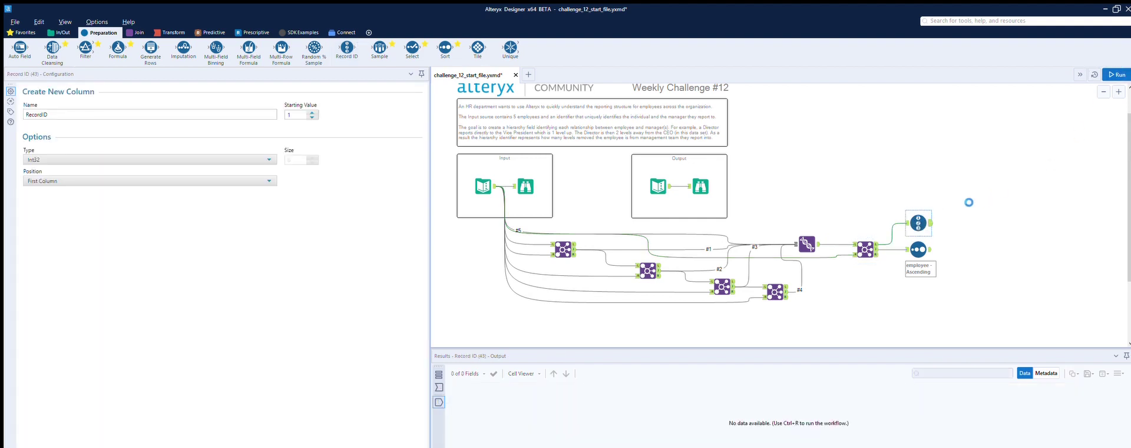
{"action": "key", "text": "ctrl+r"}
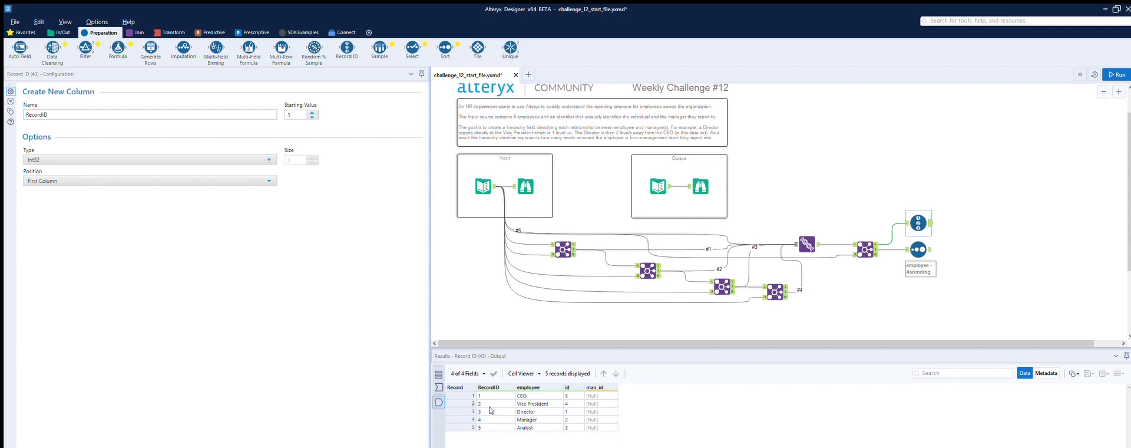
- Add a Join tool after the Sort, with the sorted records as its left input and the Record ID output as its right
{"action": "left_click", "coordinate": [918, 249]}
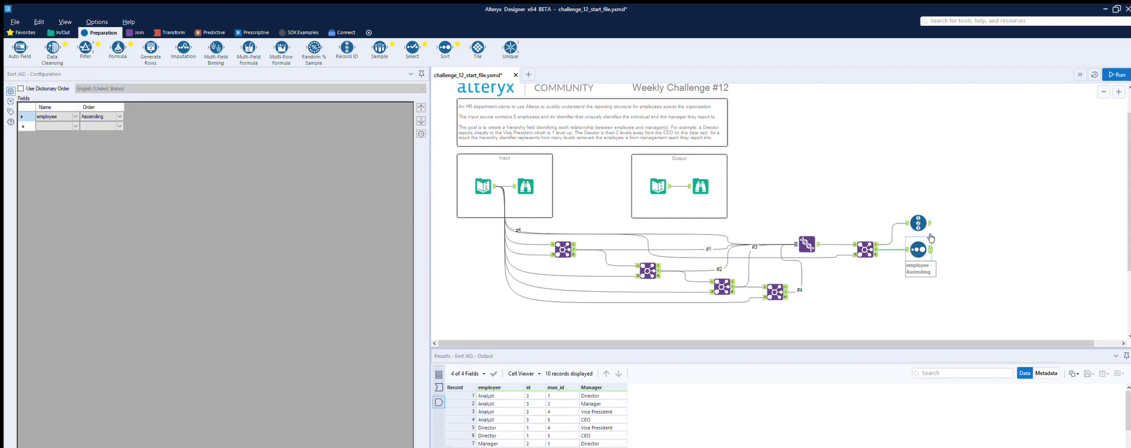
{"action": "left_click", "coordinate": [137, 33]}
{"action": "left_click_drag", "start_coordinate": [118, 48], "coordinate": [982, 255]}
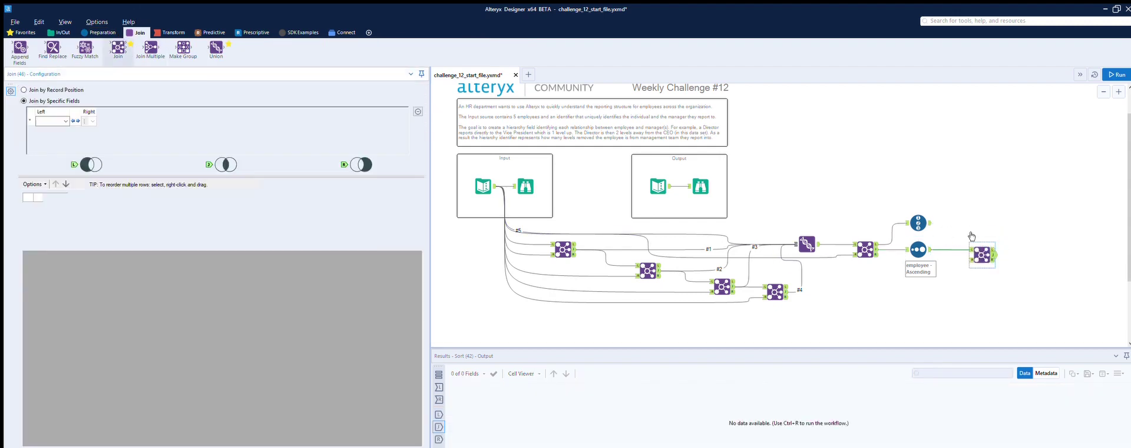
{"action": "left_click_drag", "start_coordinate": [931, 222], "coordinate": [971, 260]}
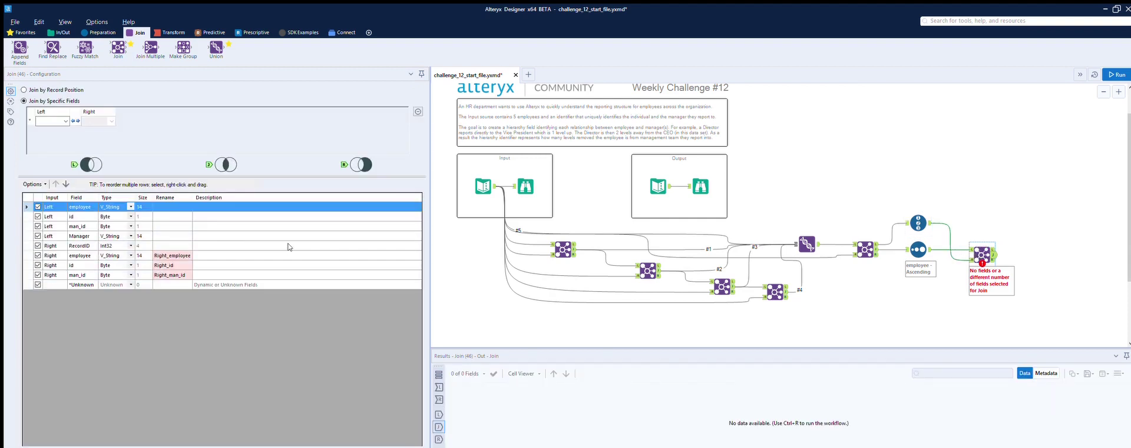
- Exclude the right employee and right id fields from the new Join's output and review the Record ID records
{"action": "left_click", "coordinate": [38, 255]}
{"action": "left_click", "coordinate": [38, 265]}
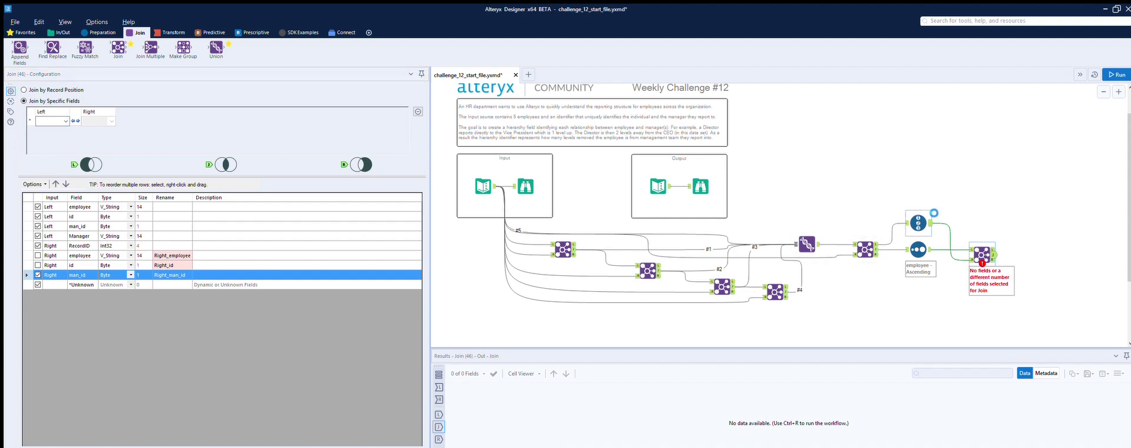
{"action": "left_click", "coordinate": [930, 216]}
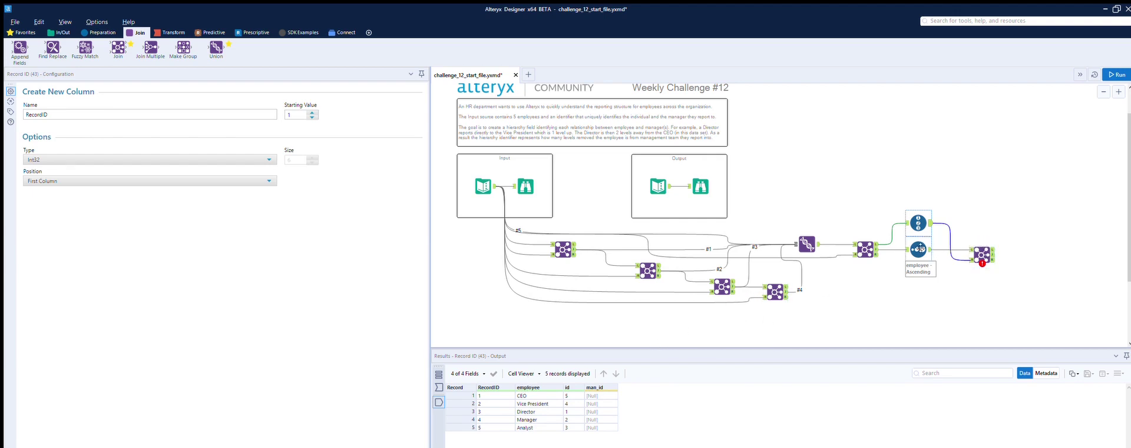
{"action": "left_click", "coordinate": [930, 240]}
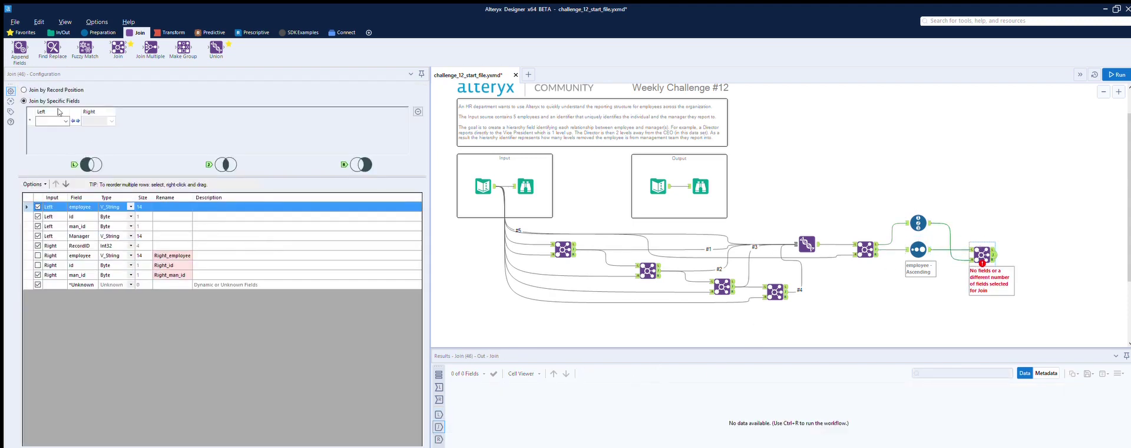
- Match left Manager to right employee in the new Join, exclude the right man_id field, and run the workflow
{"action": "left_click", "coordinate": [65, 121]}
{"action": "left_click", "coordinate": [51, 140]}
{"action": "left_click", "coordinate": [100, 120]}
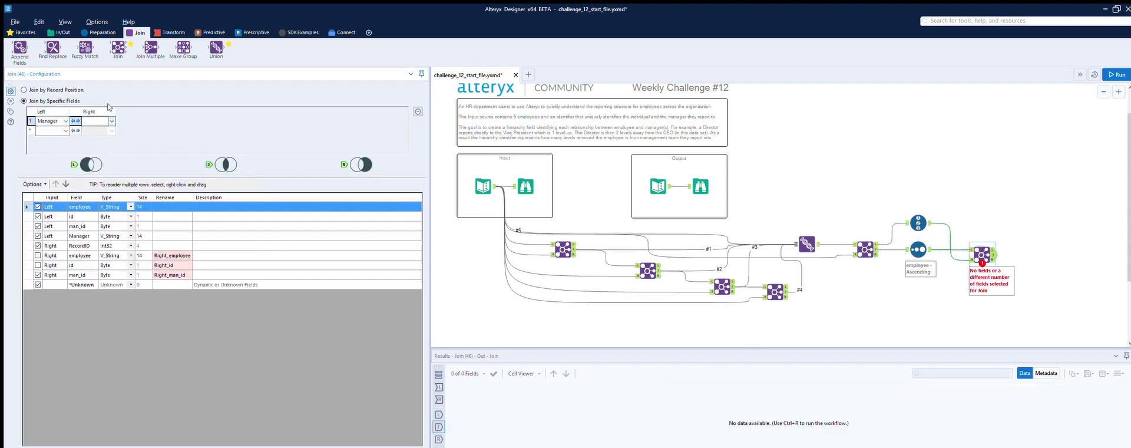
{"action": "key", "text": "e"}
{"action": "left_click", "coordinate": [38, 265]}
{"action": "left_click", "coordinate": [37, 274]}
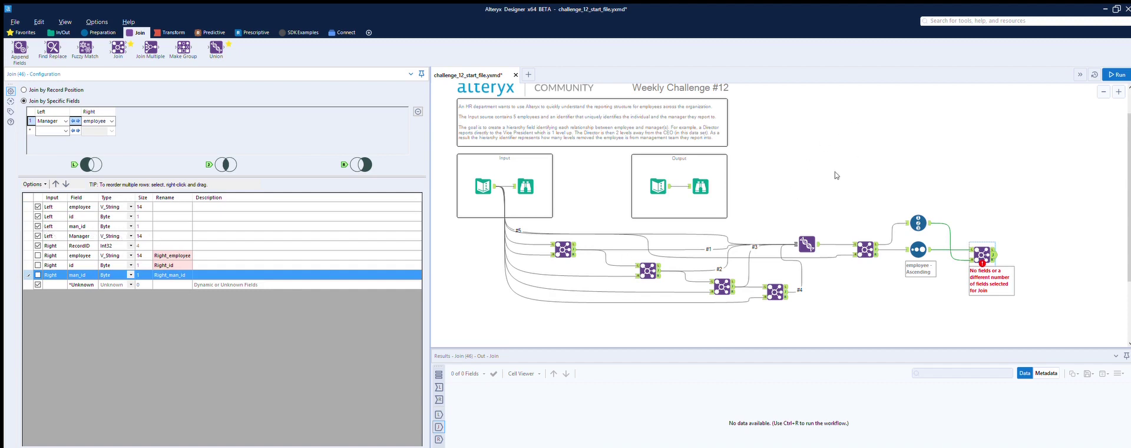
{"action": "left_click", "coordinate": [1111, 69]}
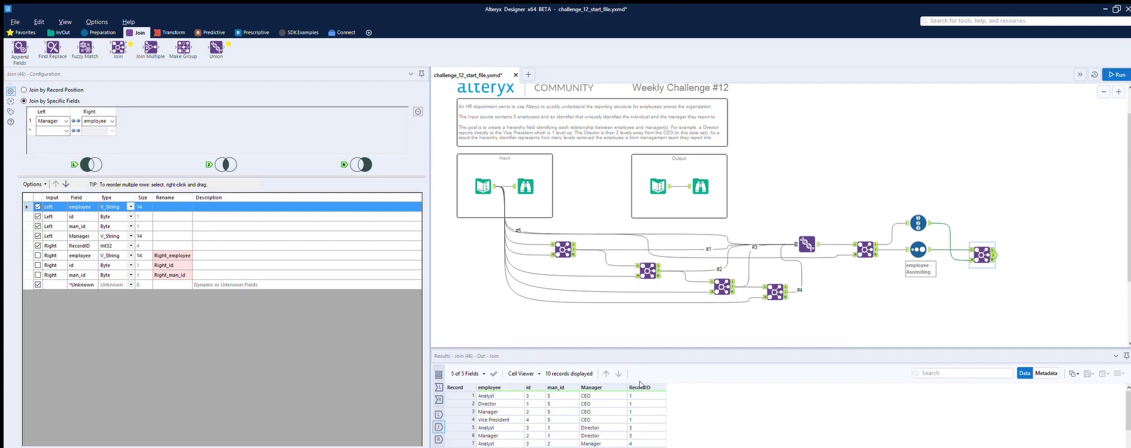
- Move the Sort tool after the new Join and connect the preceding Join's matched output directly to the new Join's left input
{"action": "left_click", "coordinate": [920, 240]}
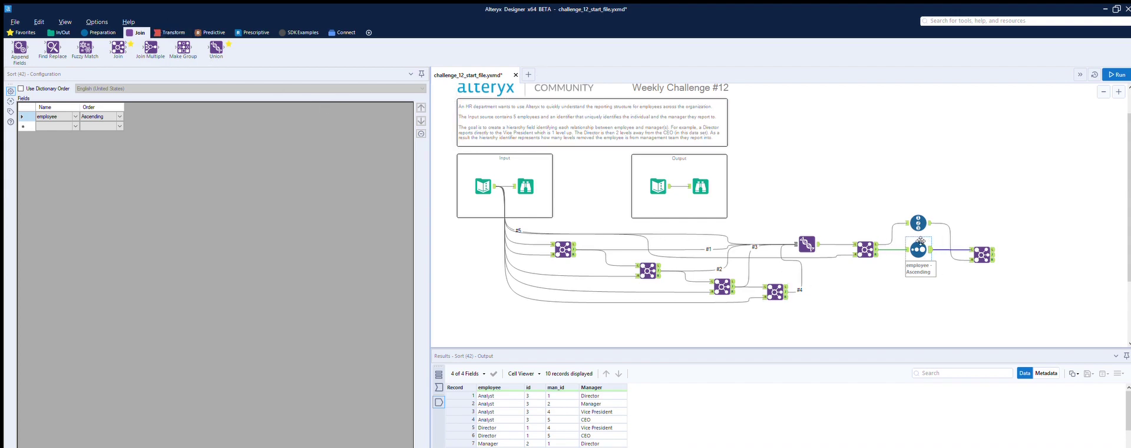
{"action": "left_click", "coordinate": [880, 299]}
{"action": "left_click", "coordinate": [922, 241]}
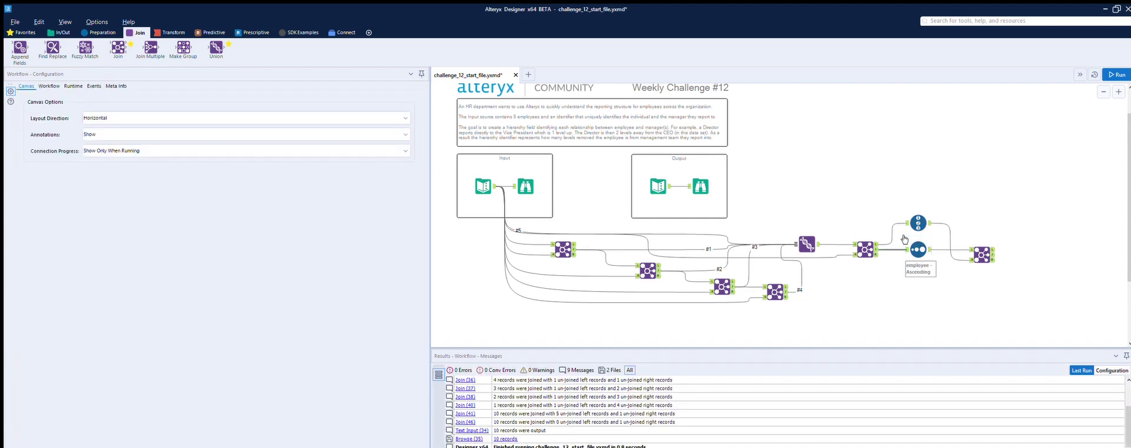
{"action": "left_click", "coordinate": [937, 237]}
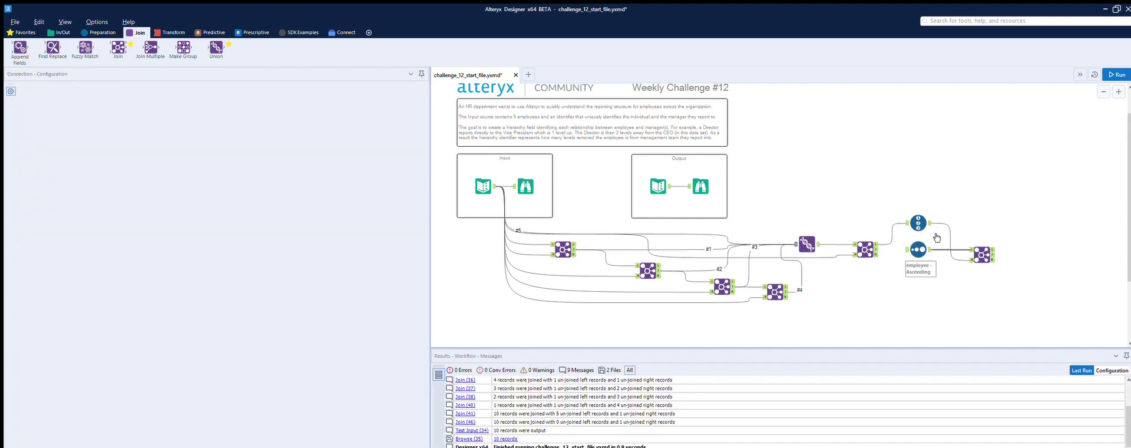
{"action": "left_click", "coordinate": [920, 238]}
{"action": "left_click_drag", "start_coordinate": [920, 239], "coordinate": [1043, 245]}
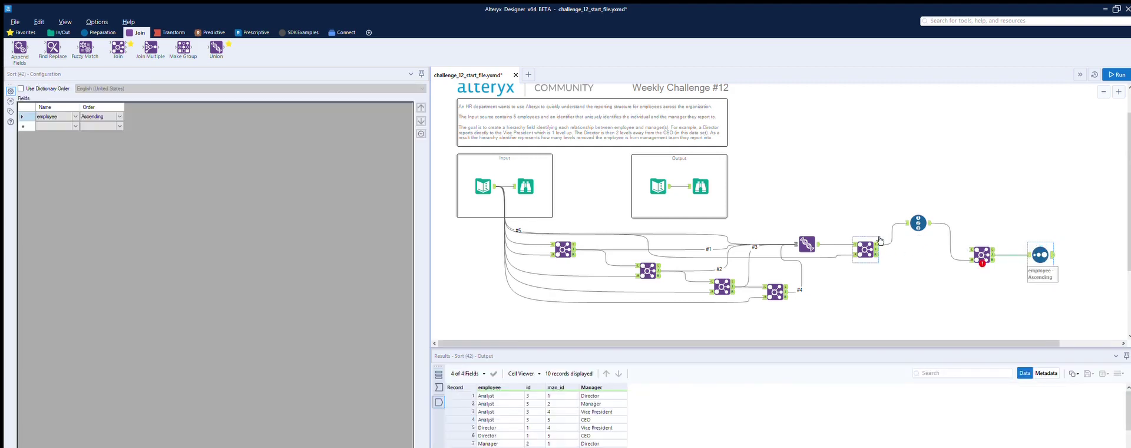
{"action": "left_click_drag", "start_coordinate": [877, 249], "coordinate": [969, 249]}
- Add RecordID in descending order as the second sort field, run the workflow, and compare the result with the expected output
{"action": "left_click", "coordinate": [64, 126]}
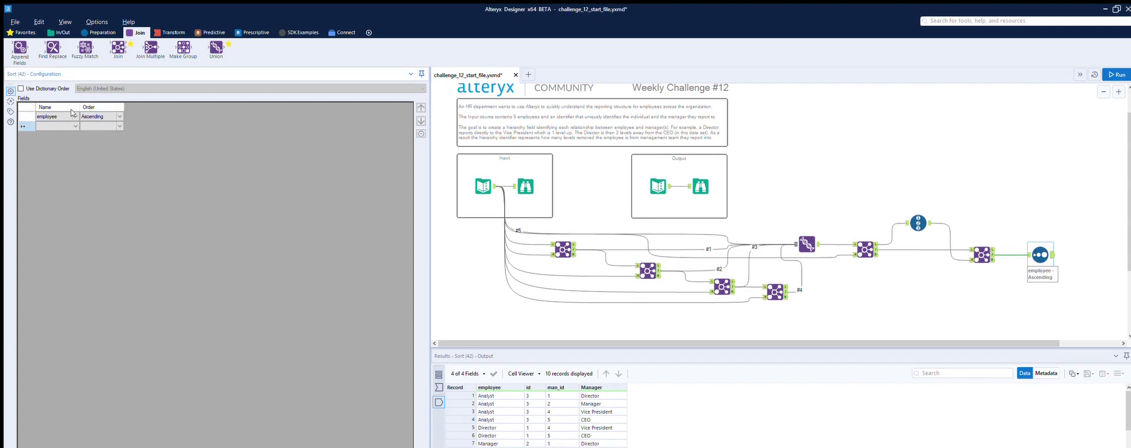
{"action": "left_click", "coordinate": [55, 139]}
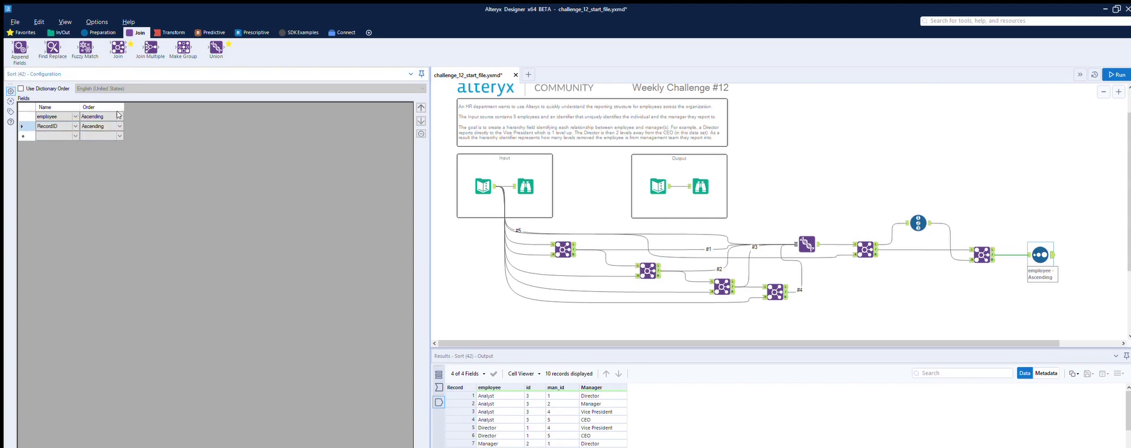
{"action": "left_click", "coordinate": [101, 126]}
{"action": "key", "text": "Down"}
{"action": "left_click", "coordinate": [1115, 74]}
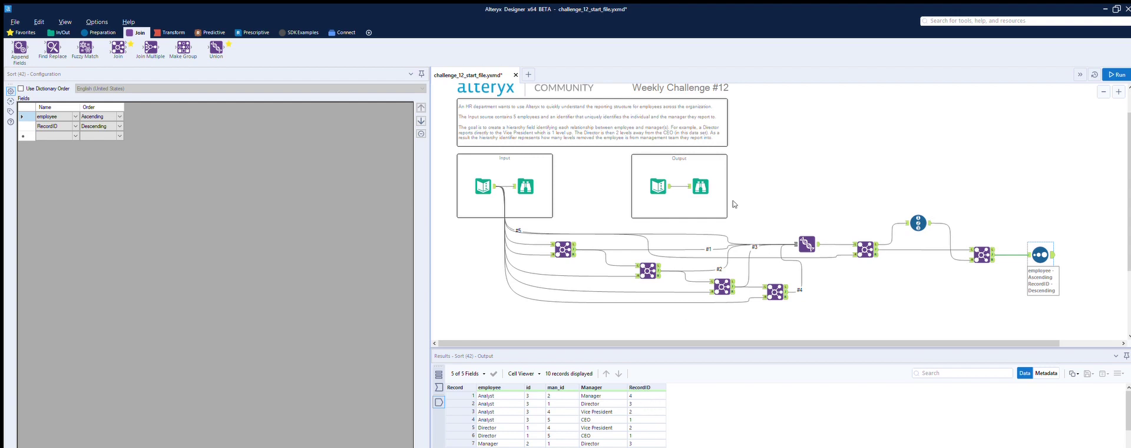
{"action": "left_click", "coordinate": [709, 185]}
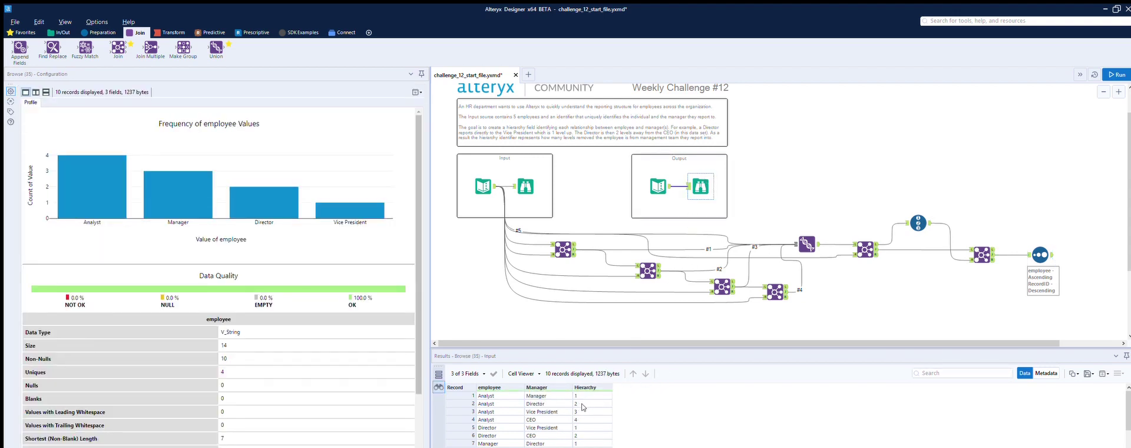
{"action": "left_click", "coordinate": [1047, 245]}
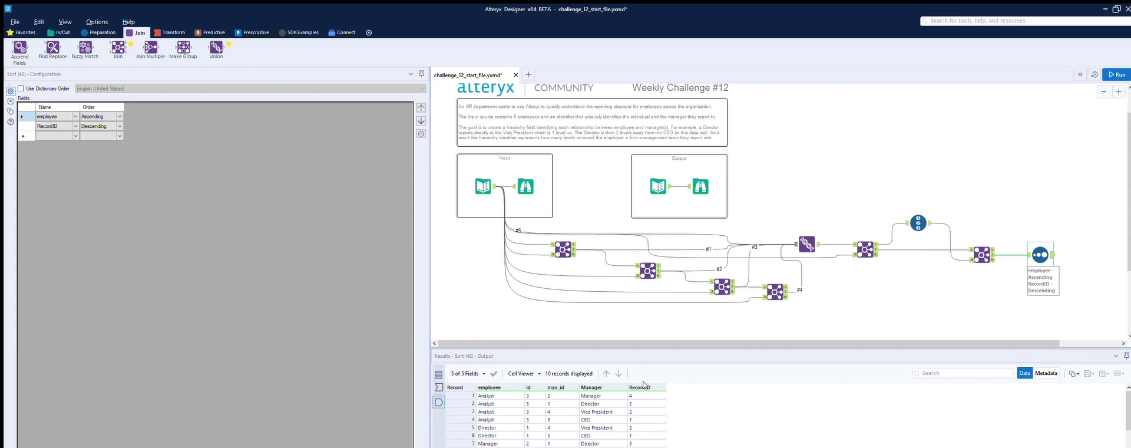
- Add a Multi-Row Formula tool after the Sort, creating a new Int32 field named Hierarchy grouped by employee
{"action": "left_click", "coordinate": [99, 32]}
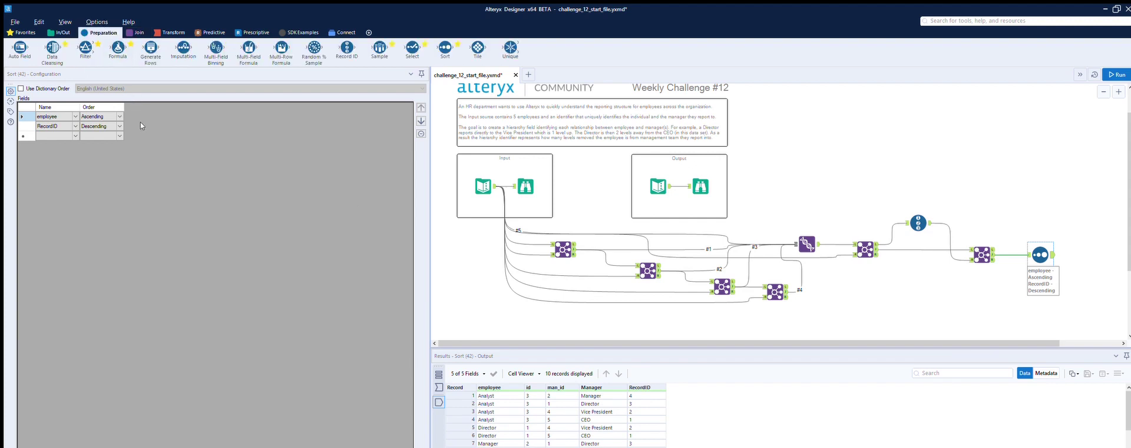
{"action": "left_click", "coordinate": [589, 195]}
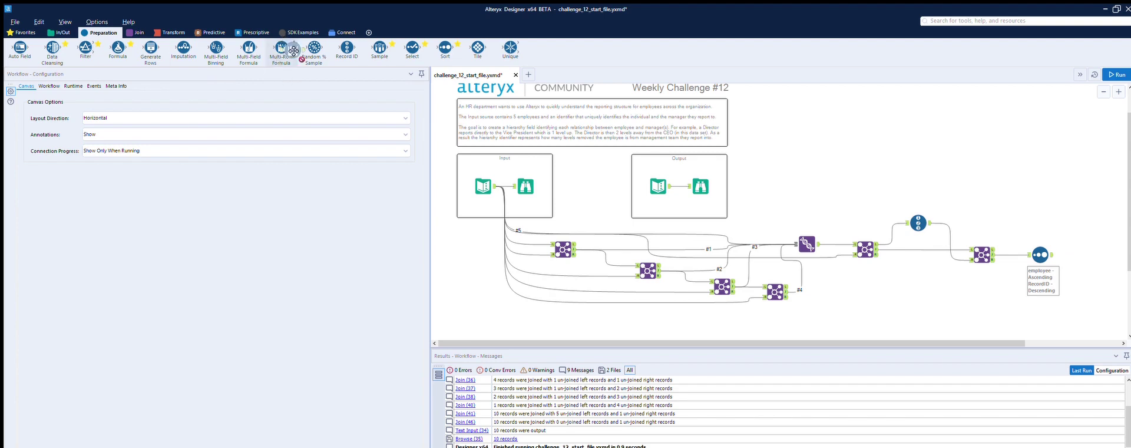
{"action": "left_click_drag", "start_coordinate": [279, 40], "coordinate": [1099, 255]}
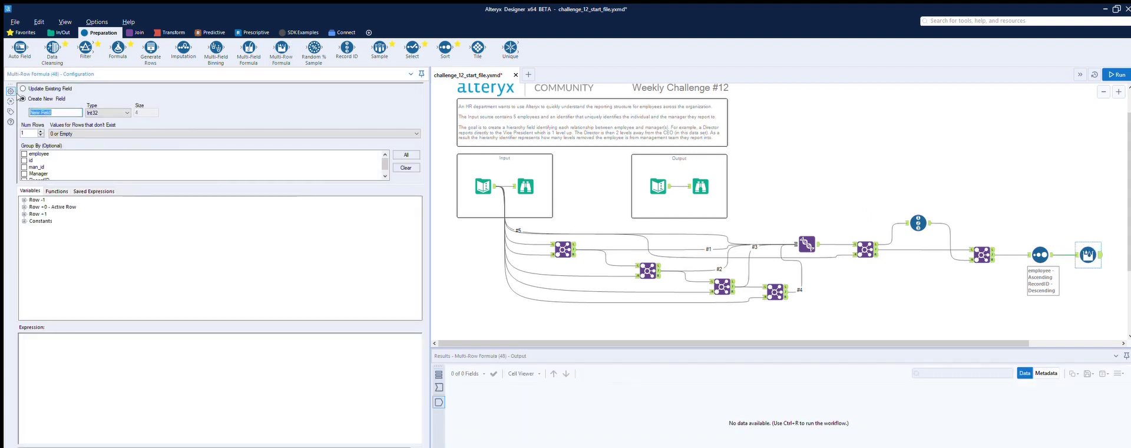
{"action": "type", "text": "Hiararchy"}
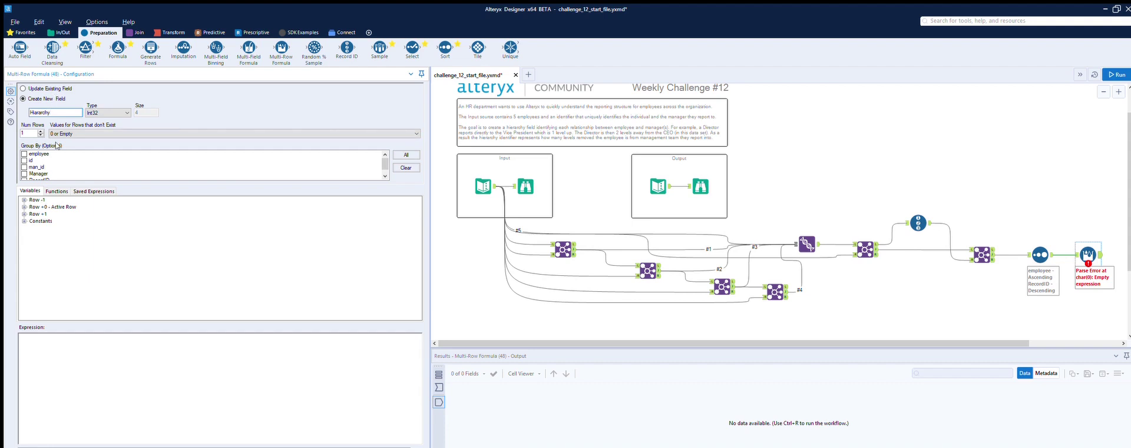
{"action": "left_click", "coordinate": [24, 154]}
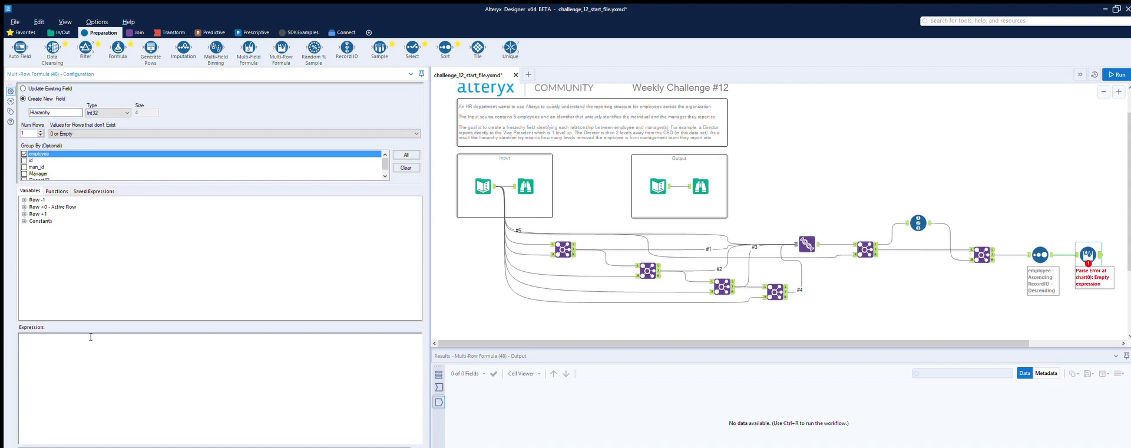
- Set the Multi-Row Formula expression to [Row-1:Hierarchy]+1 and run the workflow
{"action": "left_click", "coordinate": [24, 200]}
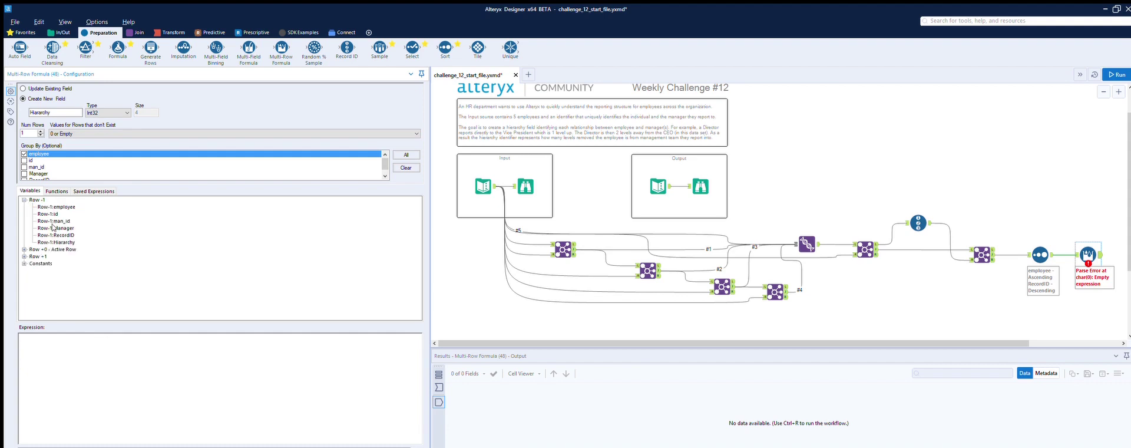
{"action": "key", "text": "Return"}
{"action": "left_click", "coordinate": [922, 291]}
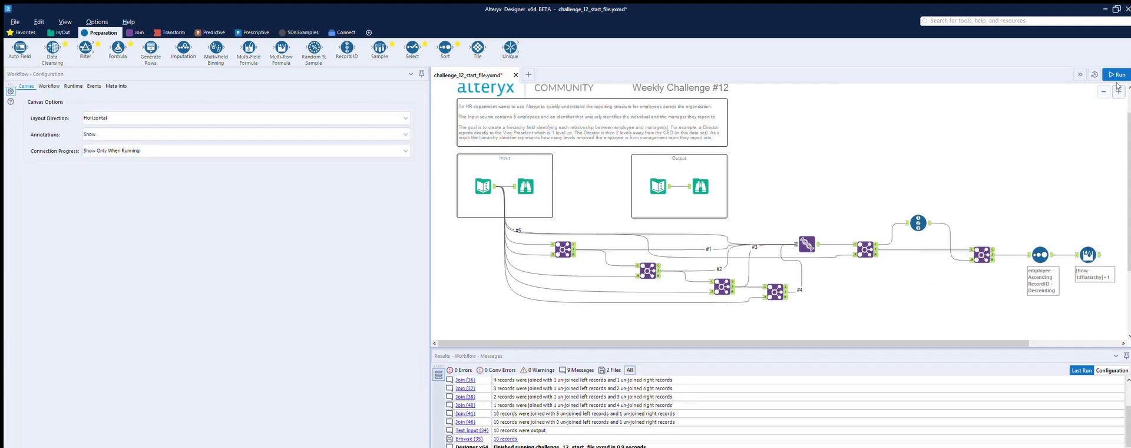
{"action": "left_click", "coordinate": [1116, 75]}
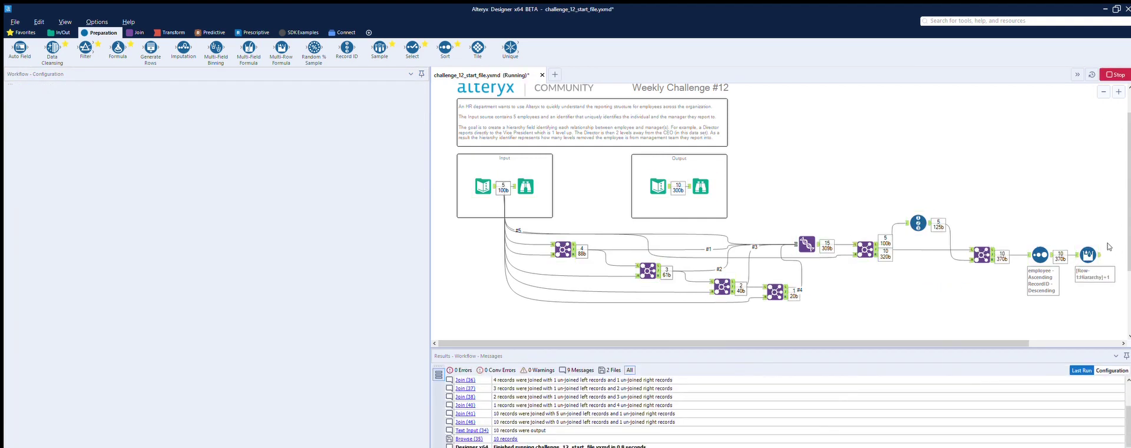
- Compare the Hierarchy values from the Multi-Row Formula with the expected output records
{"action": "left_click", "coordinate": [1087, 254]}
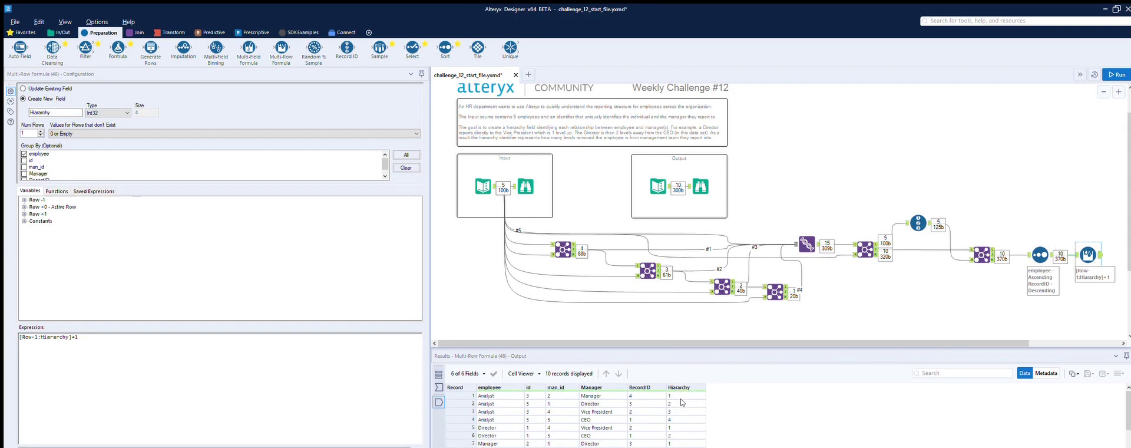
{"action": "scroll", "coordinate": [690, 419], "scroll_direction": "down", "scroll_amount": 1}
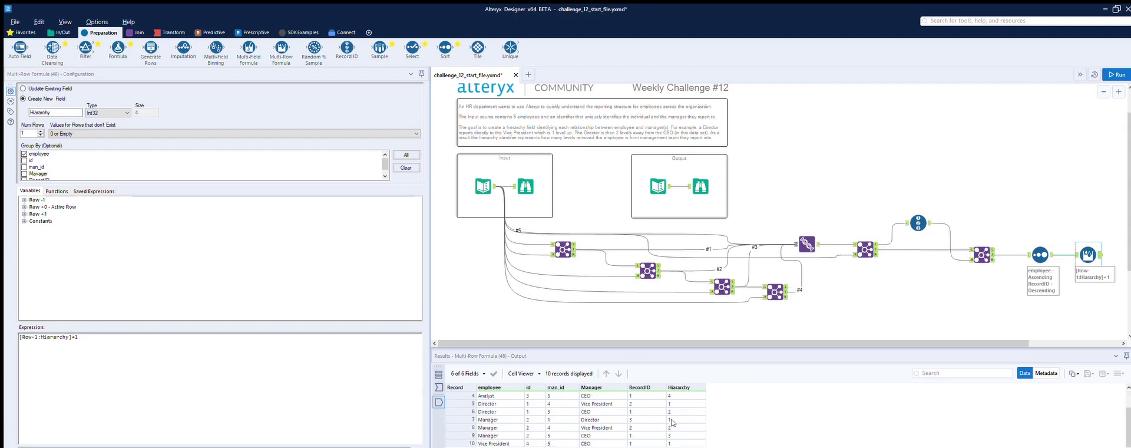
{"action": "scroll", "coordinate": [673, 423], "scroll_direction": "up", "scroll_amount": 1}
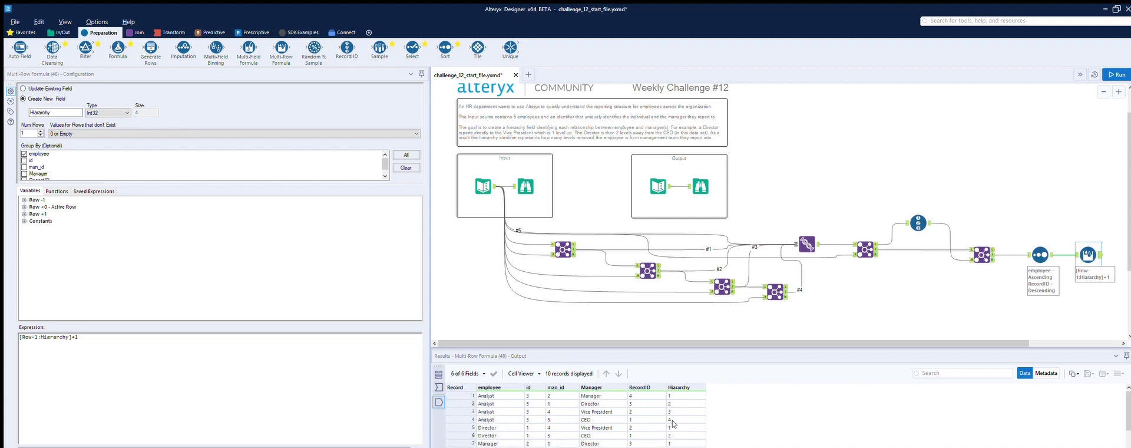
{"action": "scroll", "coordinate": [510, 424], "scroll_direction": "down", "scroll_amount": 1}
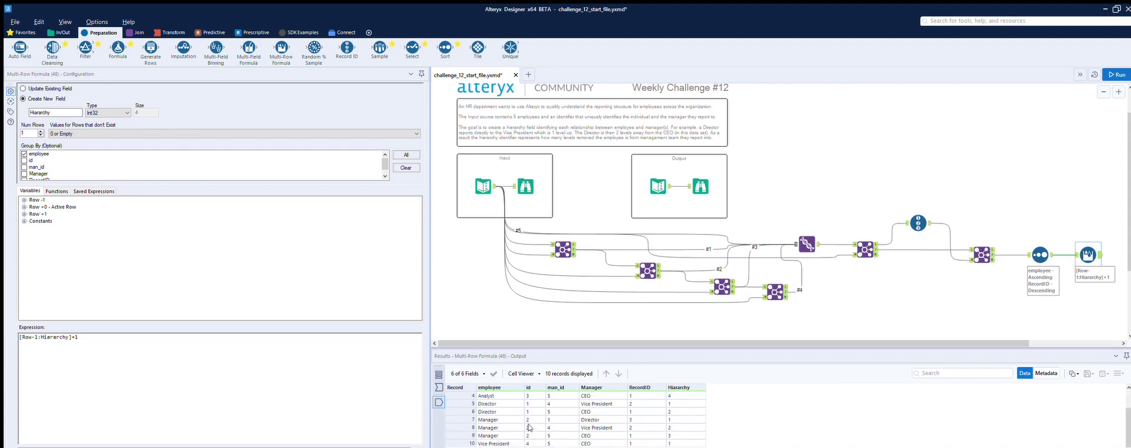
{"action": "scroll", "coordinate": [529, 427], "scroll_direction": "up", "scroll_amount": 1}
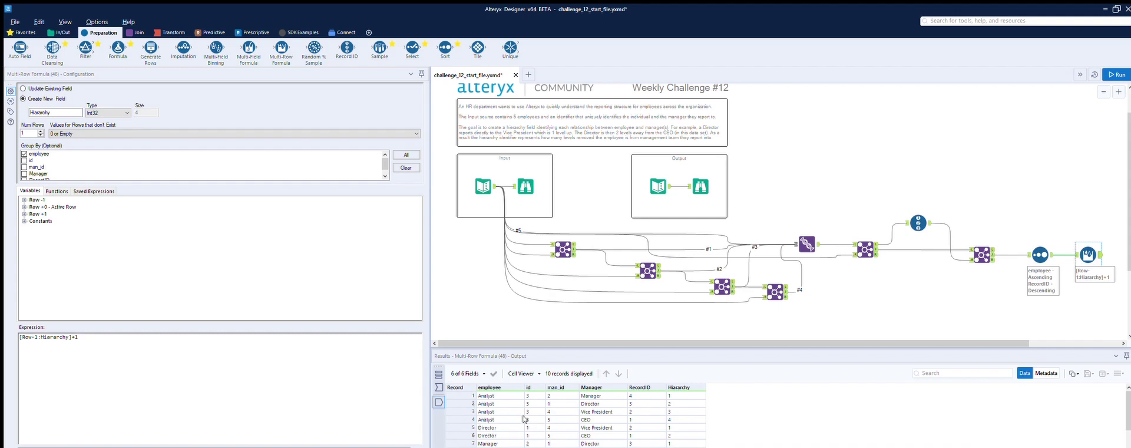
{"action": "left_click", "coordinate": [704, 178]}
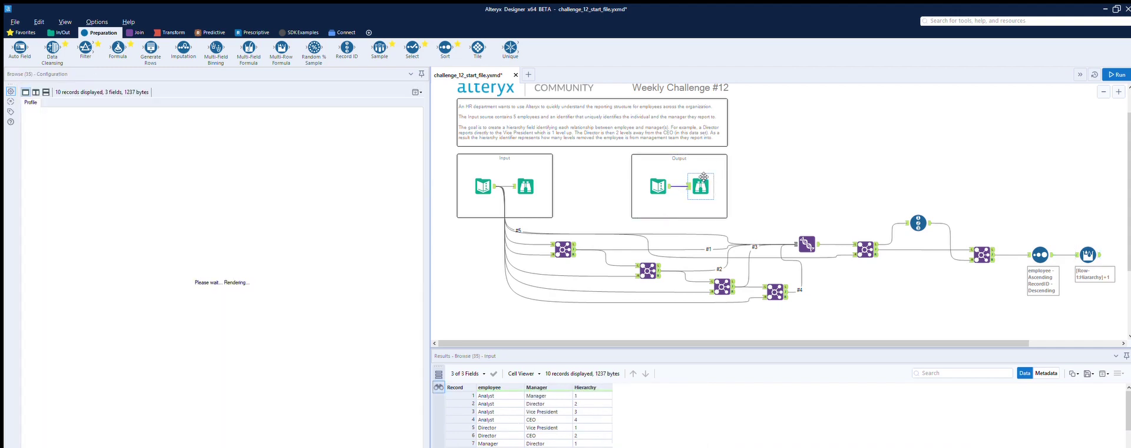
{"action": "scroll", "coordinate": [602, 424], "scroll_direction": "down", "scroll_amount": 1}
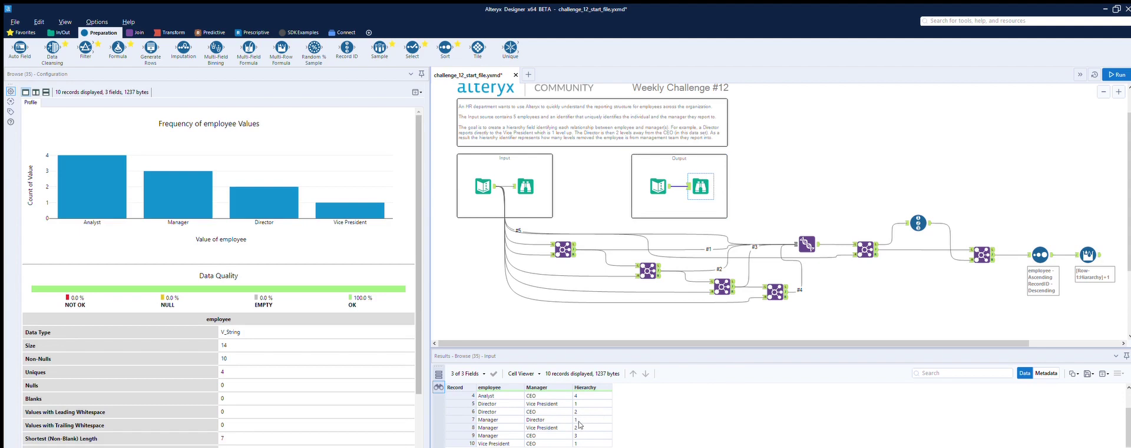
{"action": "left_click", "coordinate": [1087, 254]}
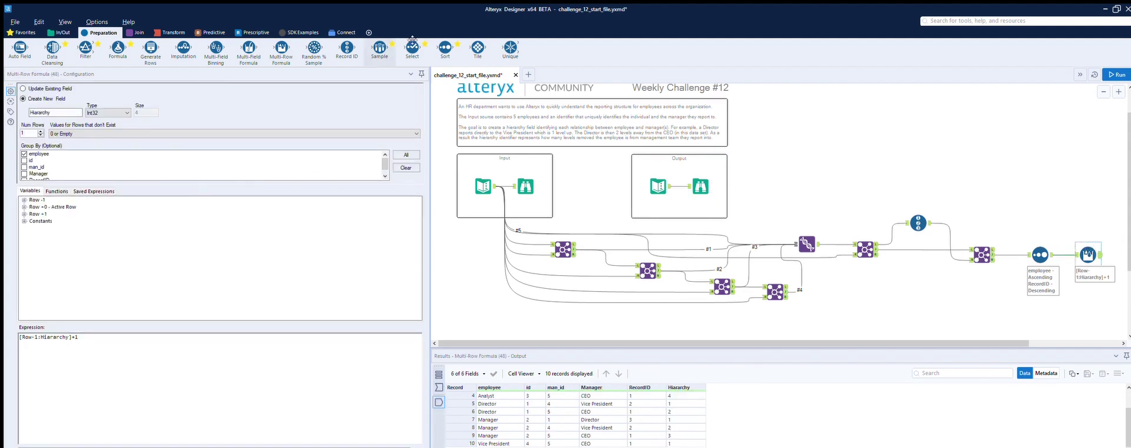
- Add a Select tool after the Multi-Row Formula, exclude the id, man_id and RecordID fields, and run the workflow
{"action": "left_click_drag", "start_coordinate": [412, 50], "coordinate": [1123, 254]}
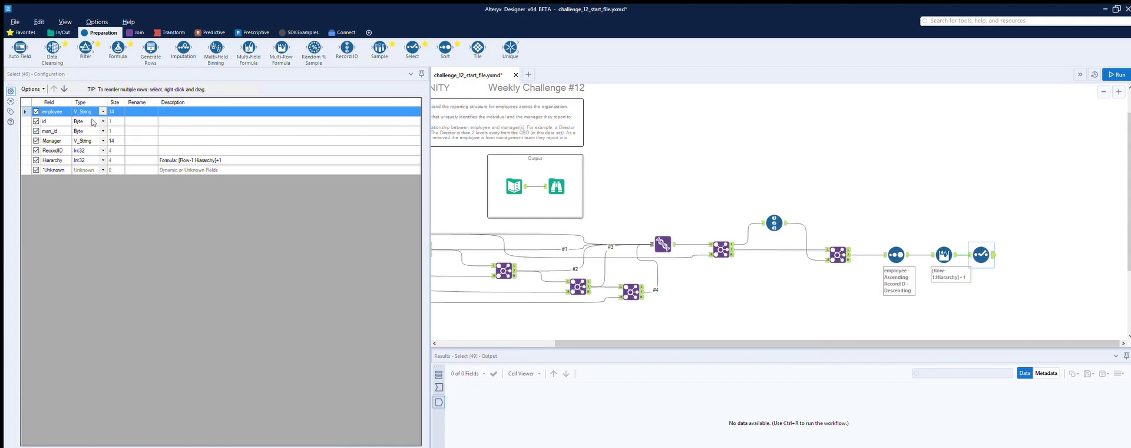
{"action": "left_click", "coordinate": [36, 120]}
{"action": "left_click", "coordinate": [36, 131]}
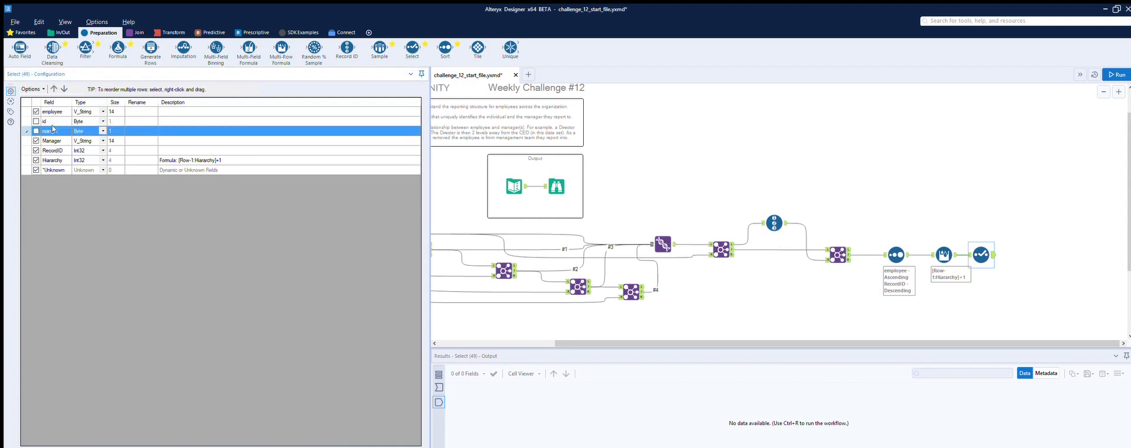
{"action": "left_click", "coordinate": [36, 150]}
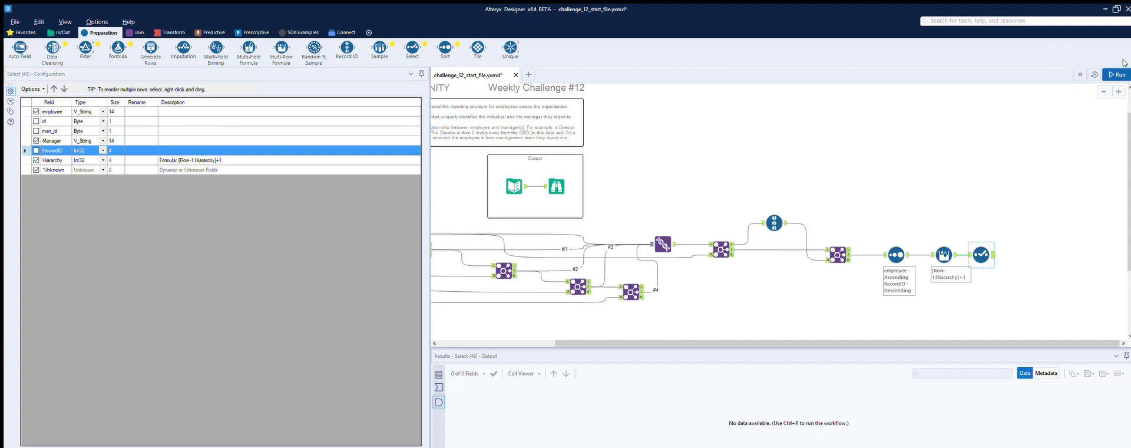
{"action": "key", "text": "ctrl+r"}
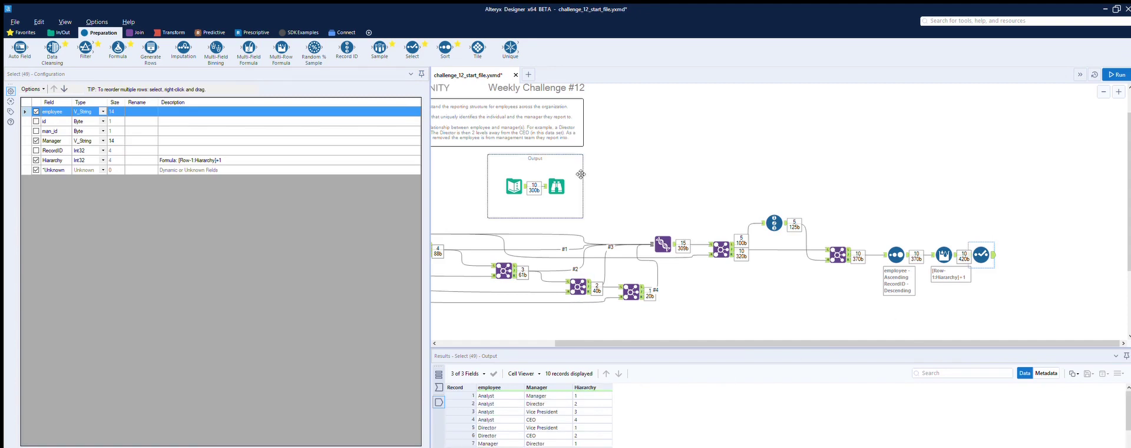
- Check the Select tool's final records against the expected output
{"action": "left_click", "coordinate": [556, 187]}
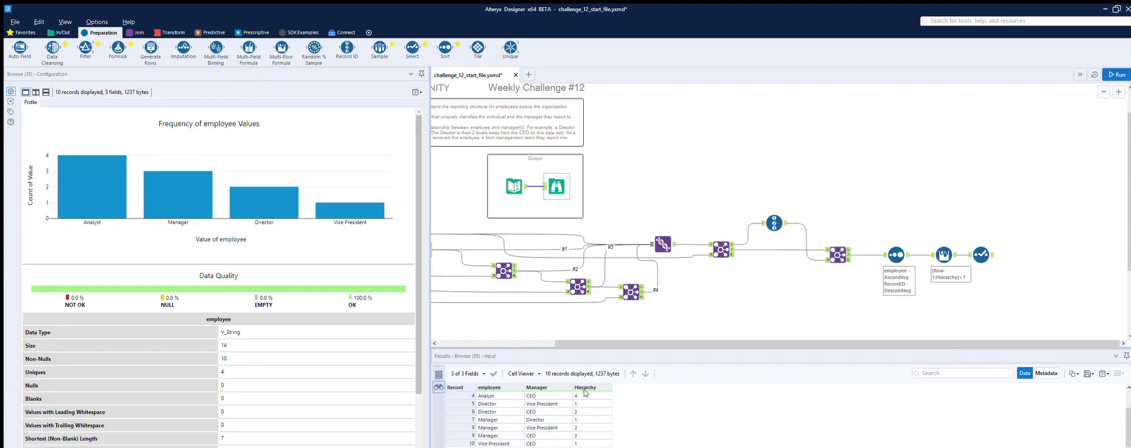
{"action": "scroll", "coordinate": [585, 391], "scroll_direction": "down", "scroll_amount": 2}
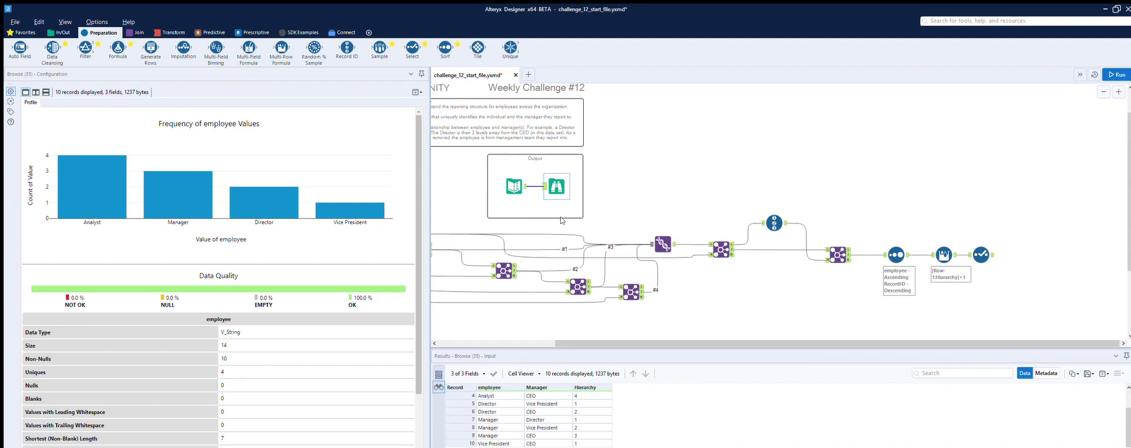
{"action": "left_click", "coordinate": [990, 244]}
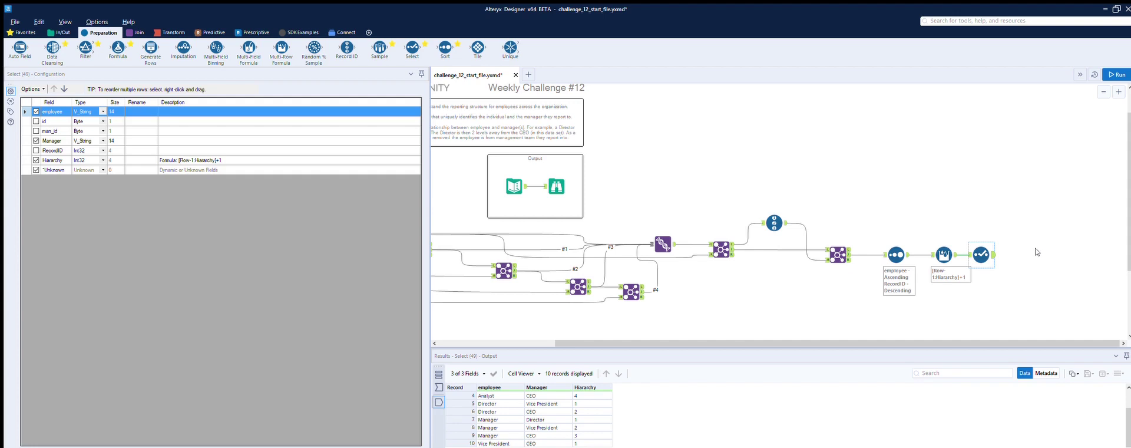
- Review the finished workflow from the input data through the Joins and Union to the final Select tool
{"action": "left_click_drag", "start_coordinate": [1031, 343], "coordinate": [913, 340]}
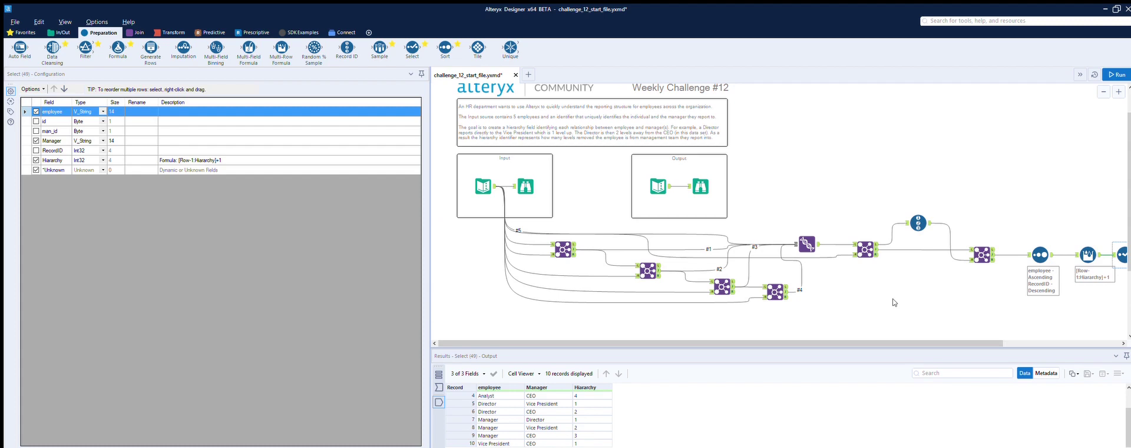
{"action": "scroll", "coordinate": [865, 331], "scroll_direction": "right", "scroll_amount": 3}
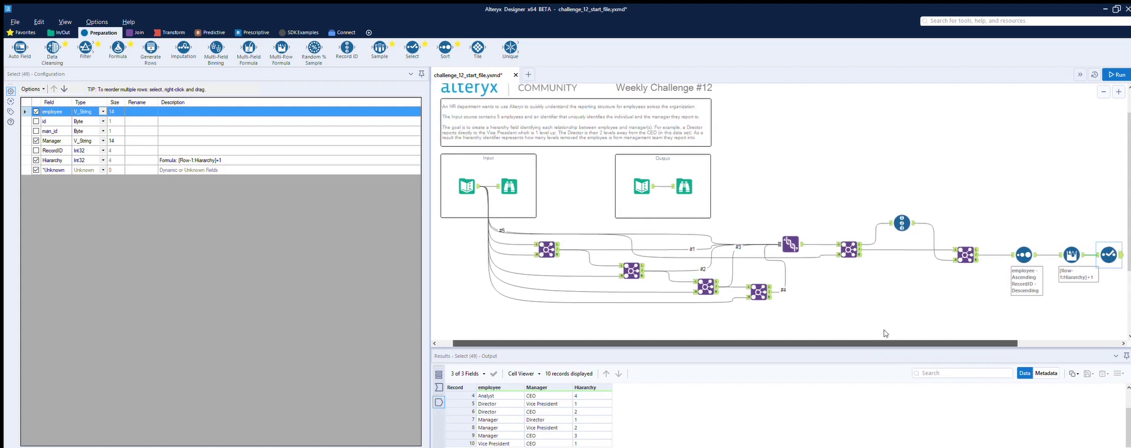
{"action": "scroll", "coordinate": [858, 329], "scroll_direction": "left", "scroll_amount": 2}
{"action": "scroll", "coordinate": [916, 331], "scroll_direction": "right", "scroll_amount": 2}
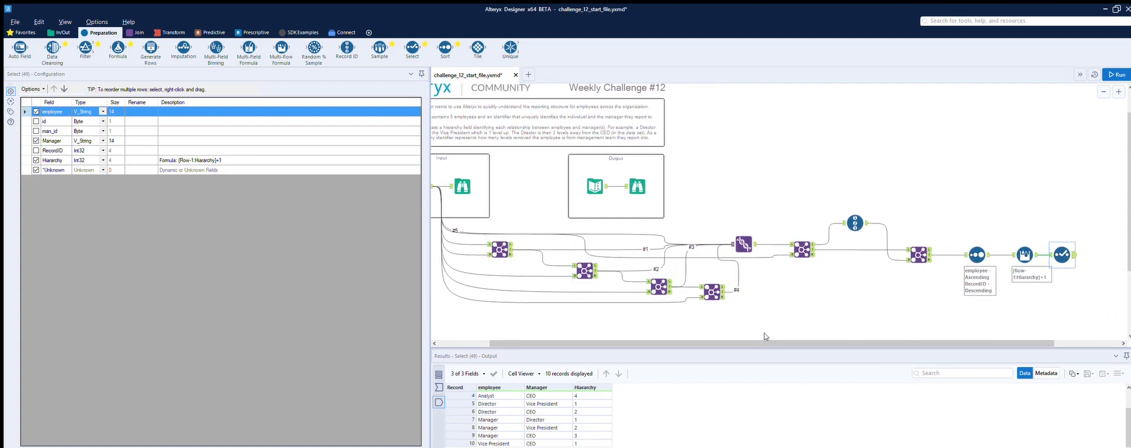
{"action": "scroll", "coordinate": [774, 333], "scroll_direction": "right", "scroll_amount": 1}
{"action": "scroll", "coordinate": [775, 332], "scroll_direction": "right", "scroll_amount": 4}
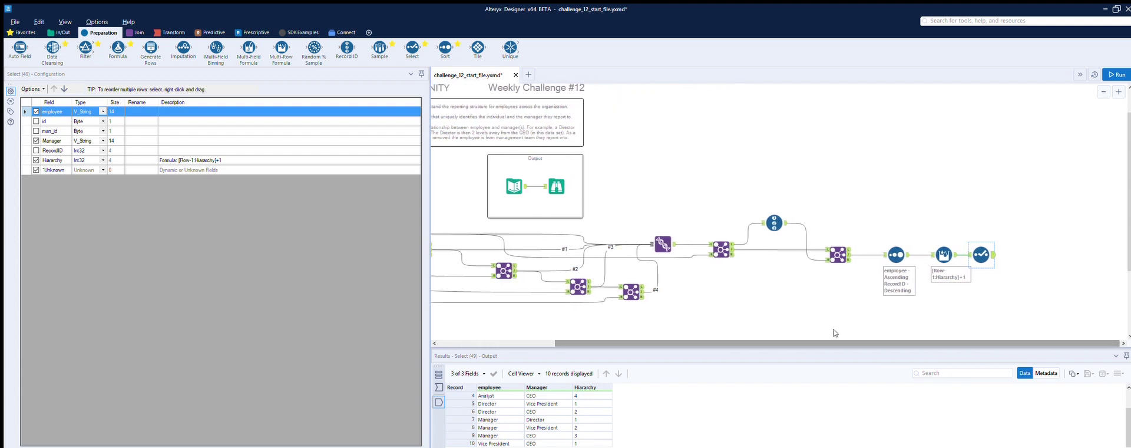
{"action": "scroll", "coordinate": [789, 330], "scroll_direction": "left", "scroll_amount": 7}
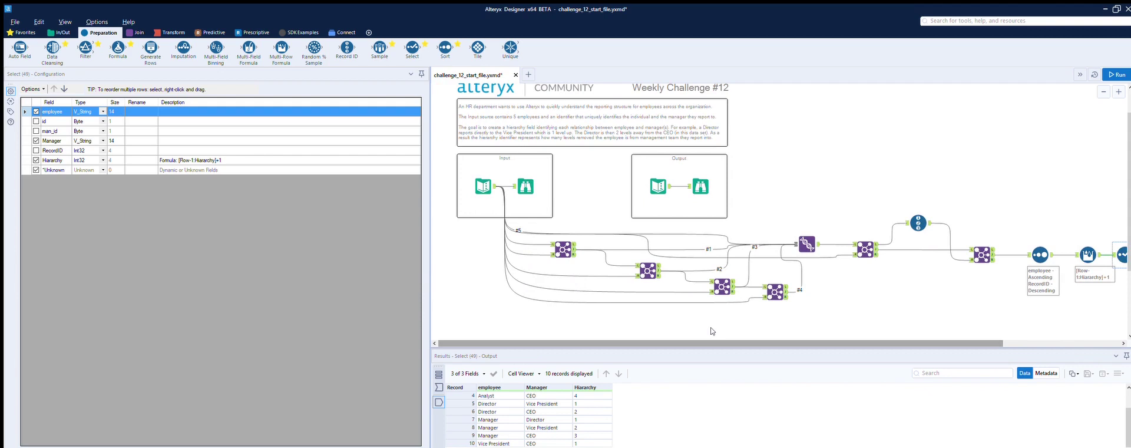
{"action": "scroll", "coordinate": [713, 331], "scroll_direction": "right", "scroll_amount": 1}
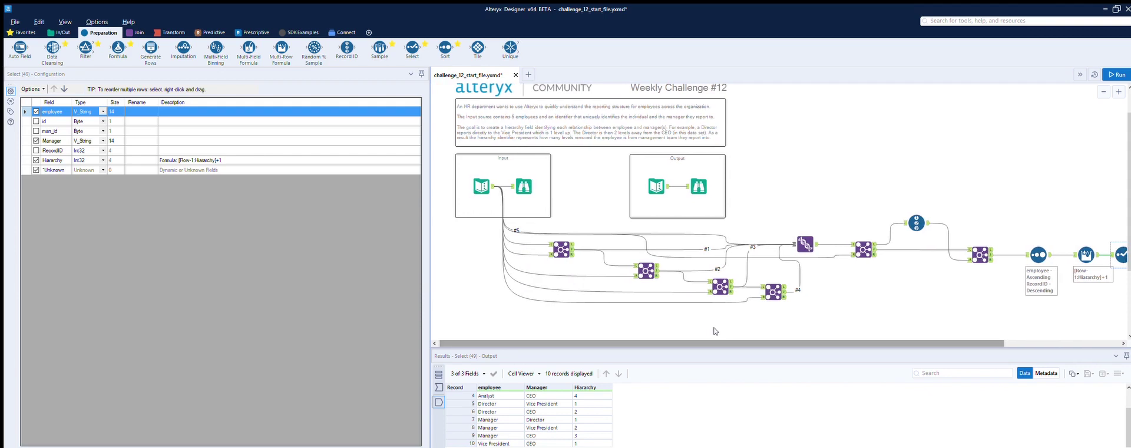
{"action": "scroll", "coordinate": [715, 330], "scroll_direction": "right", "scroll_amount": 7}
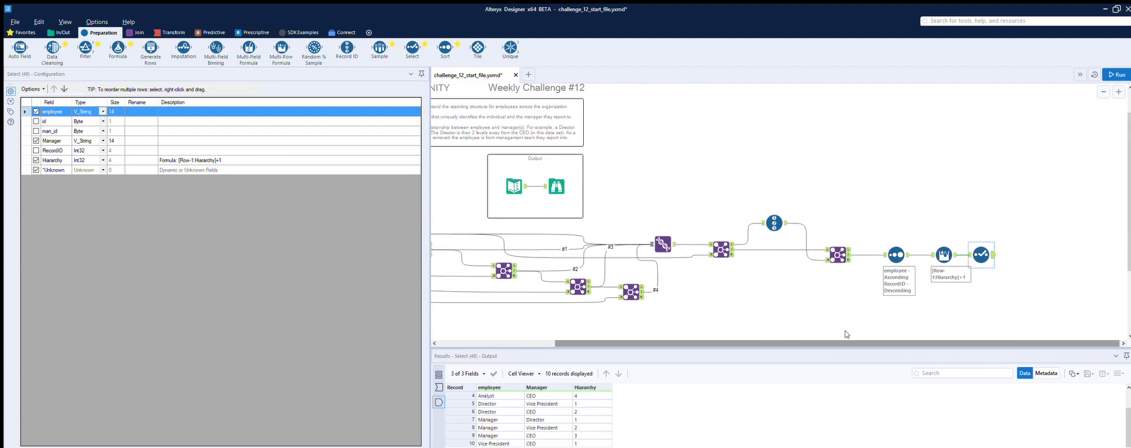